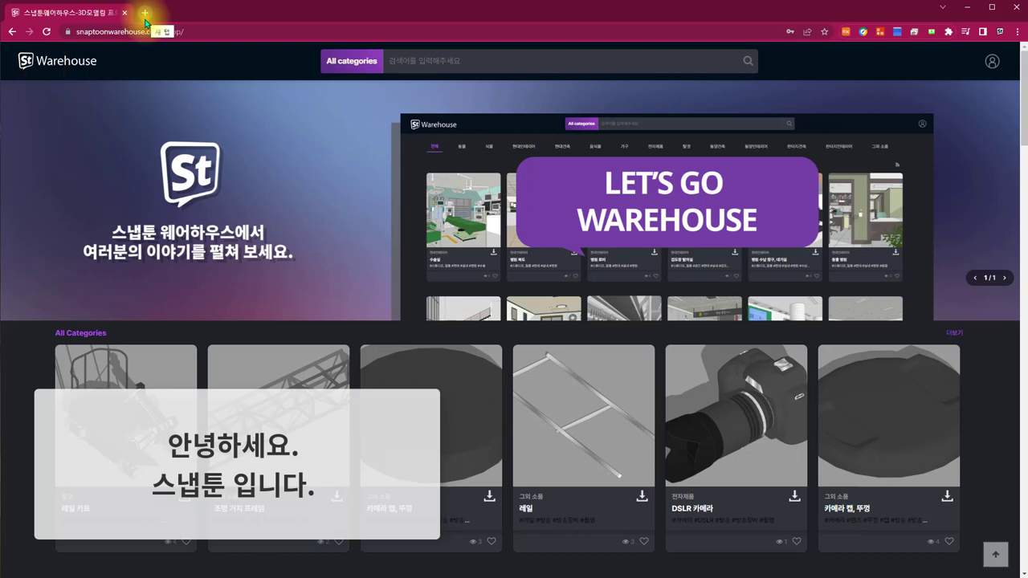
# Step: Browse the snaptoonwarehouse.com/shop home page and open login.php from the top-right user icon
pyautogui.click(187, 33)
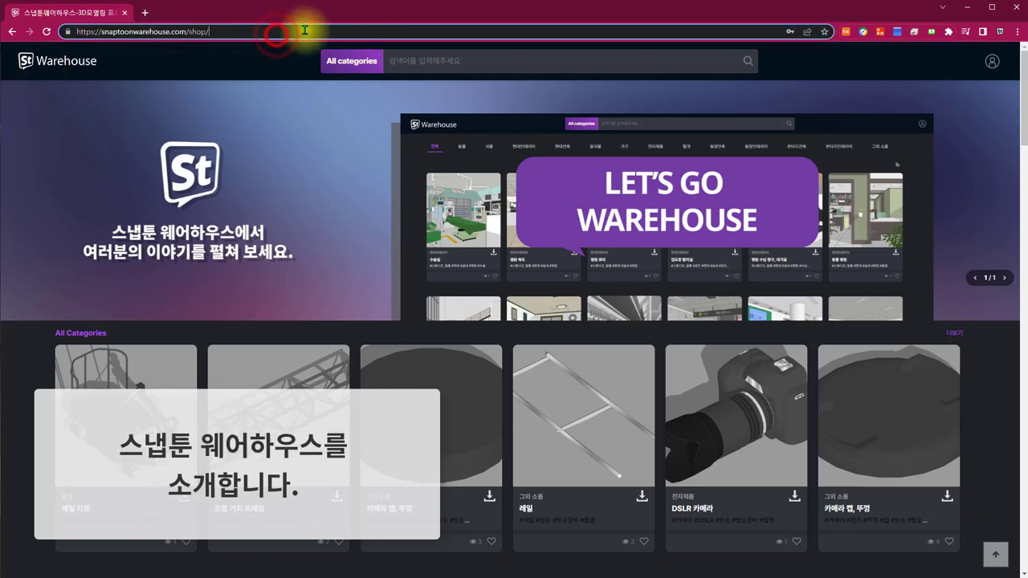
pyautogui.click(98, 32)
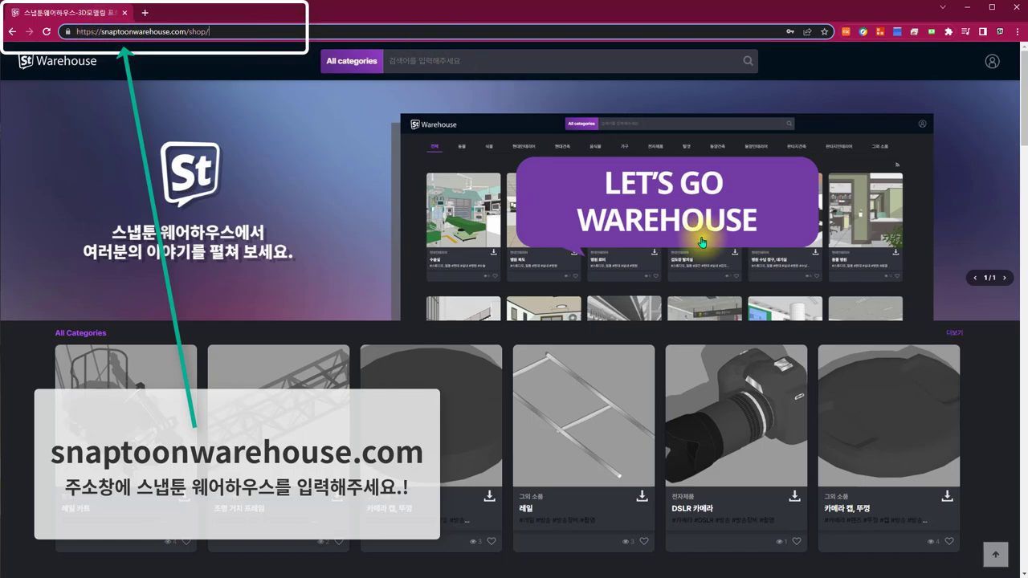
pyautogui.scroll(-5, 700, 222)
pyautogui.scroll(-5, 679, 266)
pyautogui.scroll(-3, 677, 277)
pyautogui.scroll(15, 677, 275)
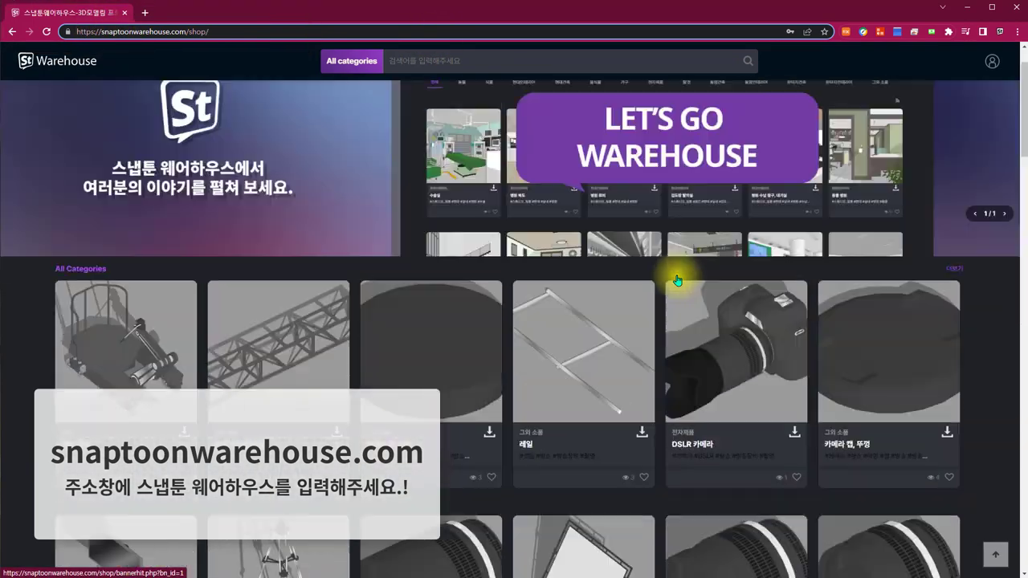
pyautogui.click(990, 70)
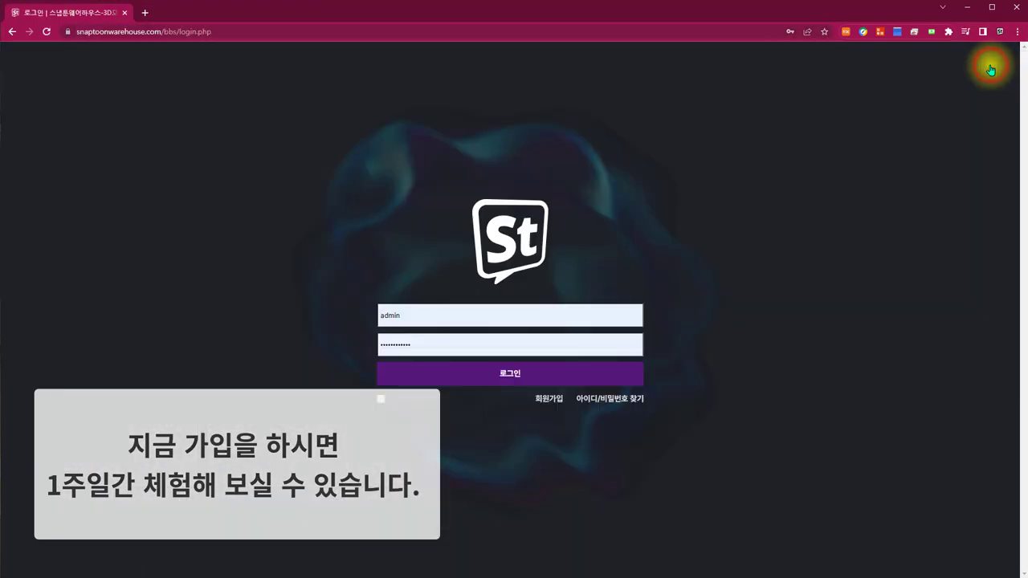
pyautogui.click(550, 401)
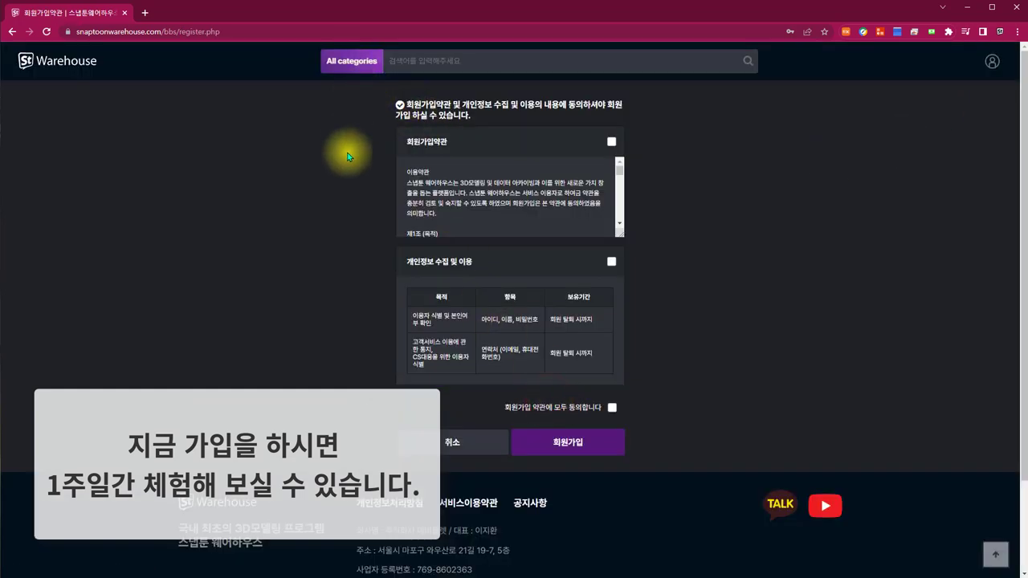
pyautogui.scroll(-2, 554, 273)
pyautogui.scroll(2, 634, 313)
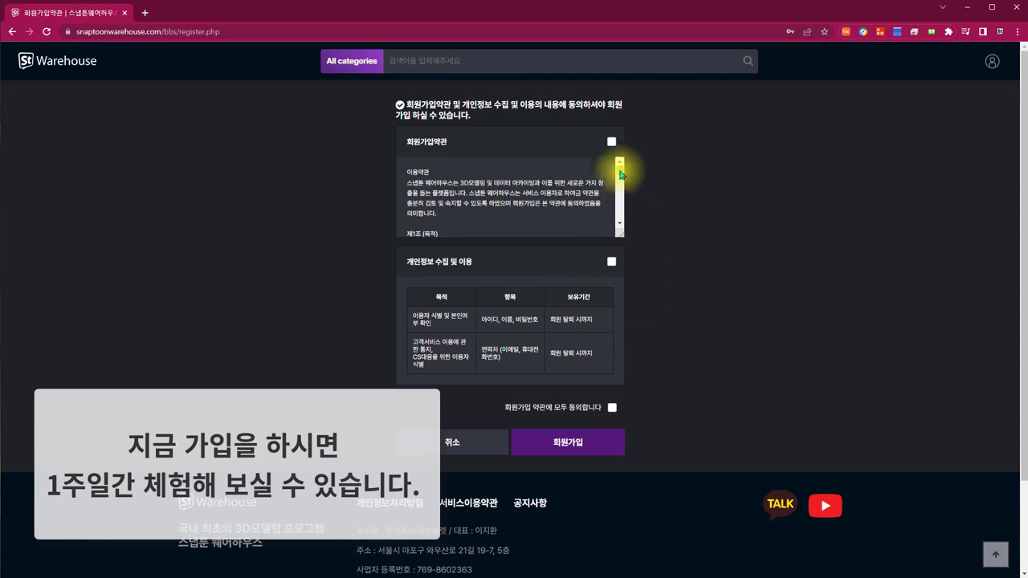
pyautogui.scroll(-2, 570, 191)
pyautogui.scroll(-2, 570, 190)
pyautogui.scroll(-2, 570, 190)
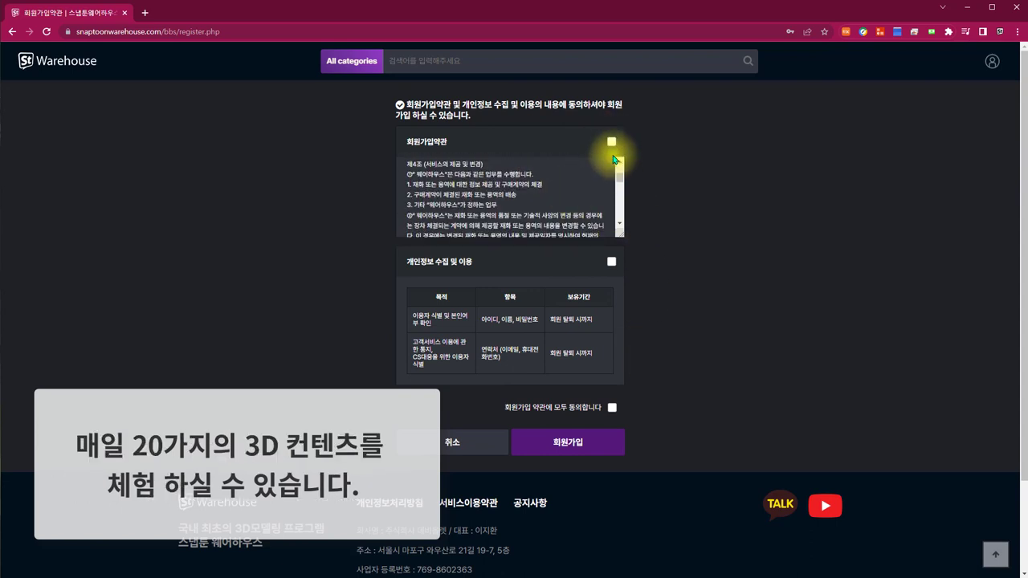
pyautogui.click(610, 142)
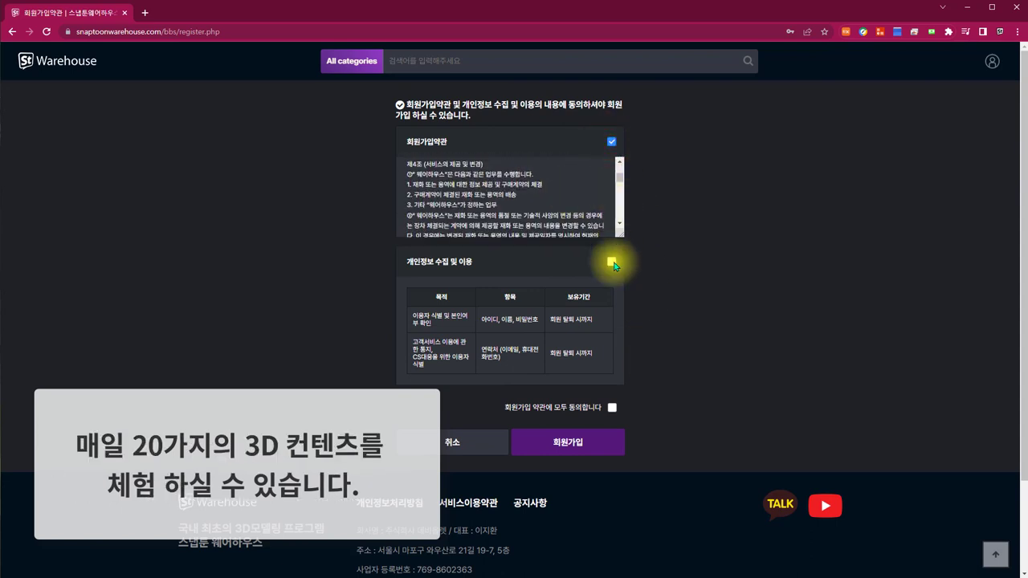
pyautogui.click(612, 263)
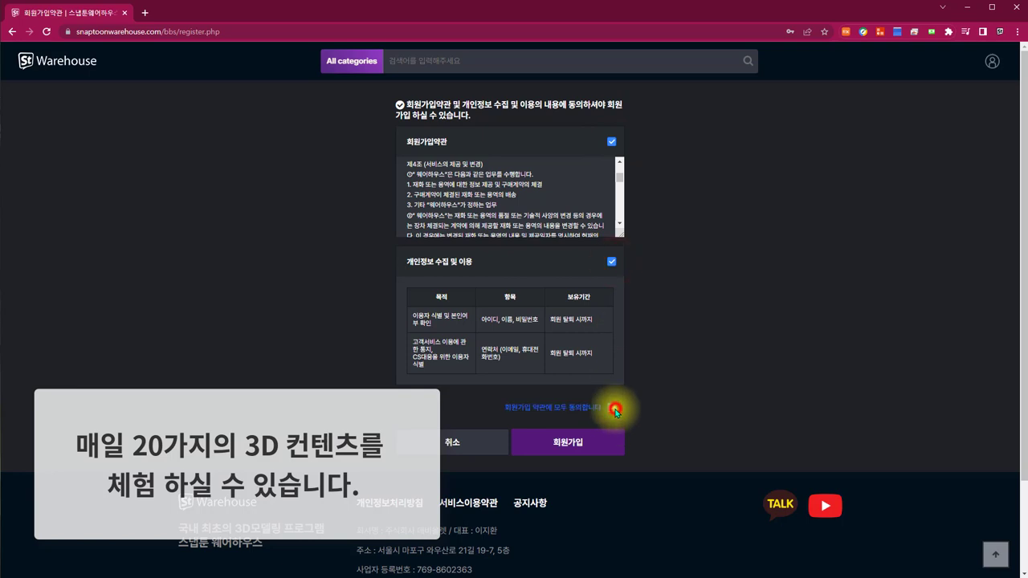
pyautogui.click(615, 409)
pyautogui.click(576, 443)
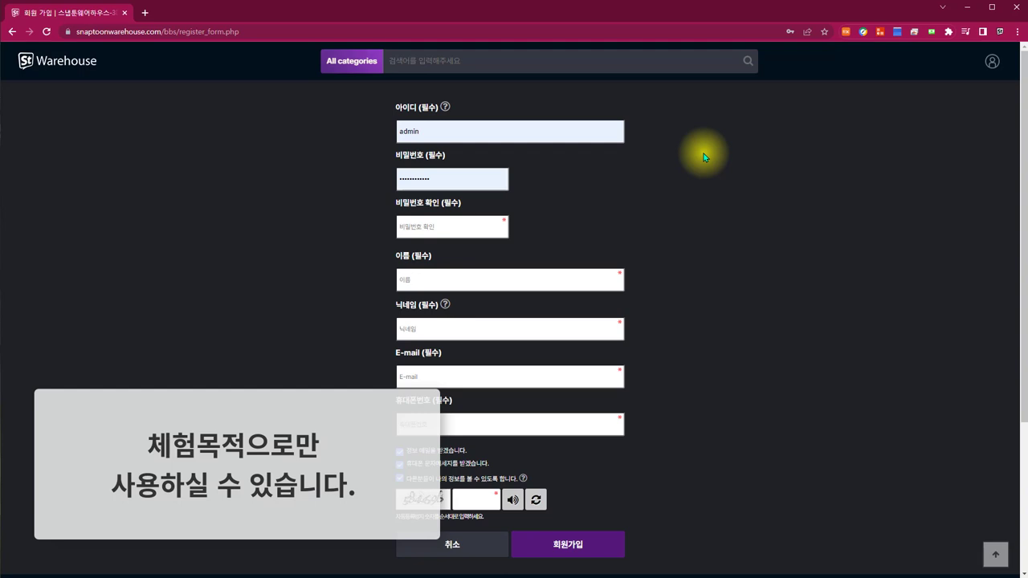
pyautogui.scroll(-3, 703, 155)
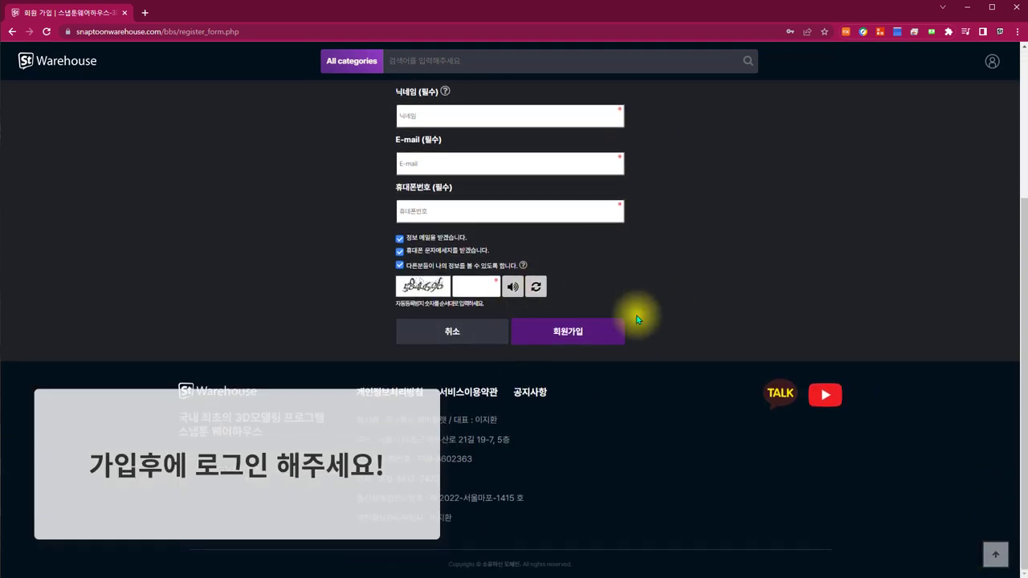
pyautogui.scroll(3, 639, 315)
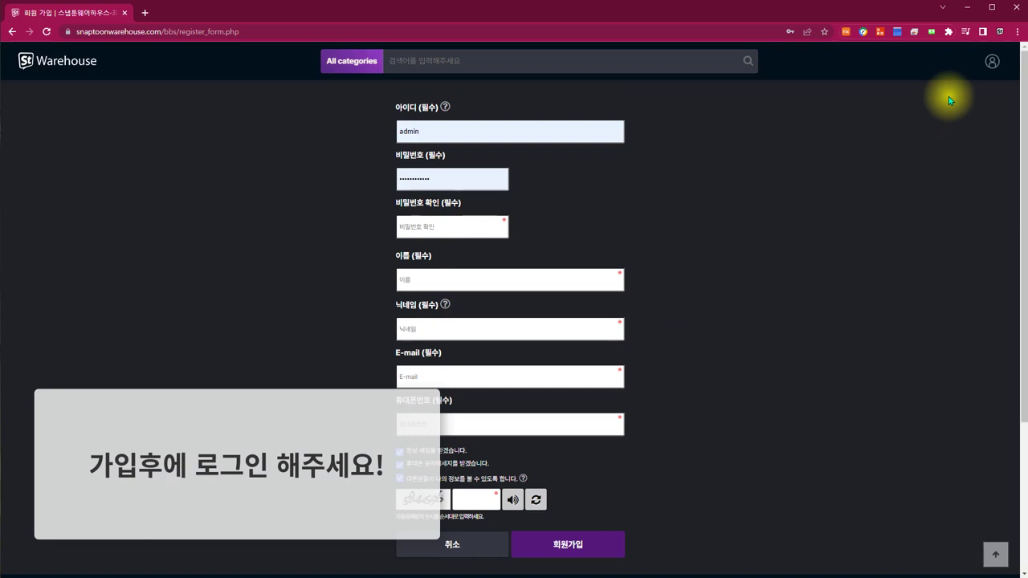
pyautogui.click(993, 61)
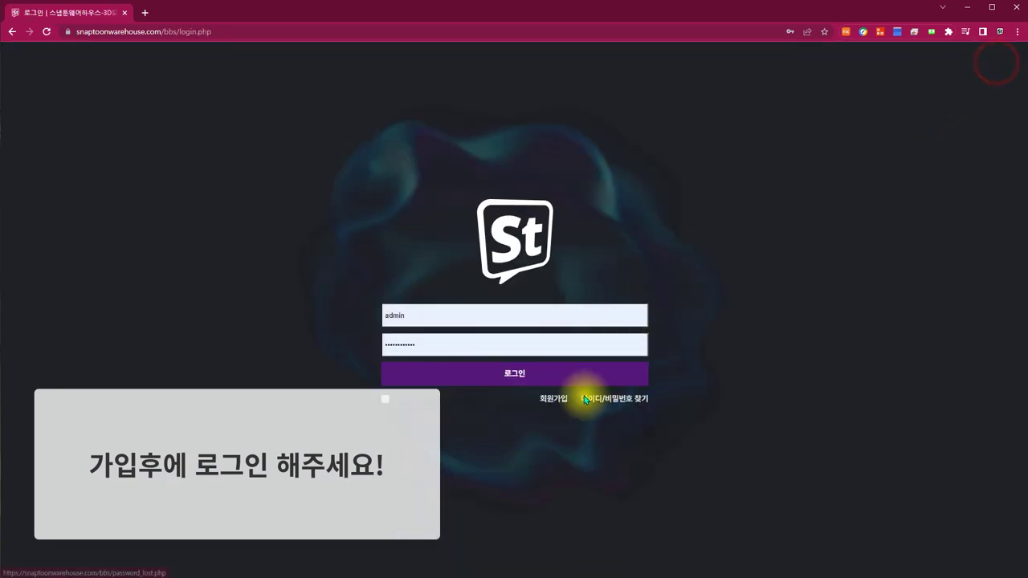
# Step: Sign in to Snaptoon Warehouse with the browser's saved administrator ID and password
pyautogui.click(480, 318)
pyautogui.click(456, 347)
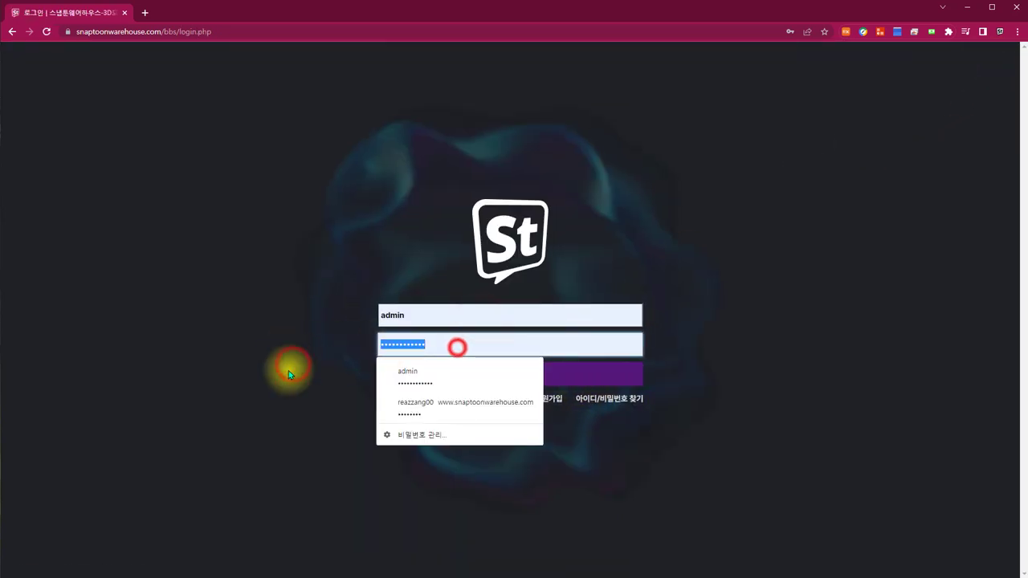
pyautogui.click(288, 372)
pyautogui.click(503, 373)
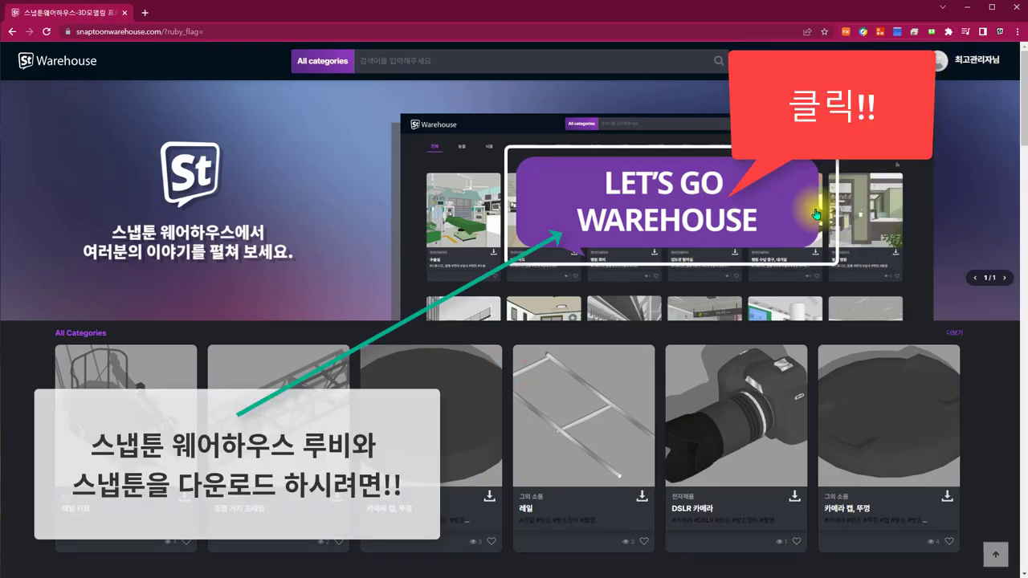
# Step: Download snaptoon_warehouse220915.rbz from the LET'S GO WAREHOUSE membership introduction page
pyautogui.click(689, 193)
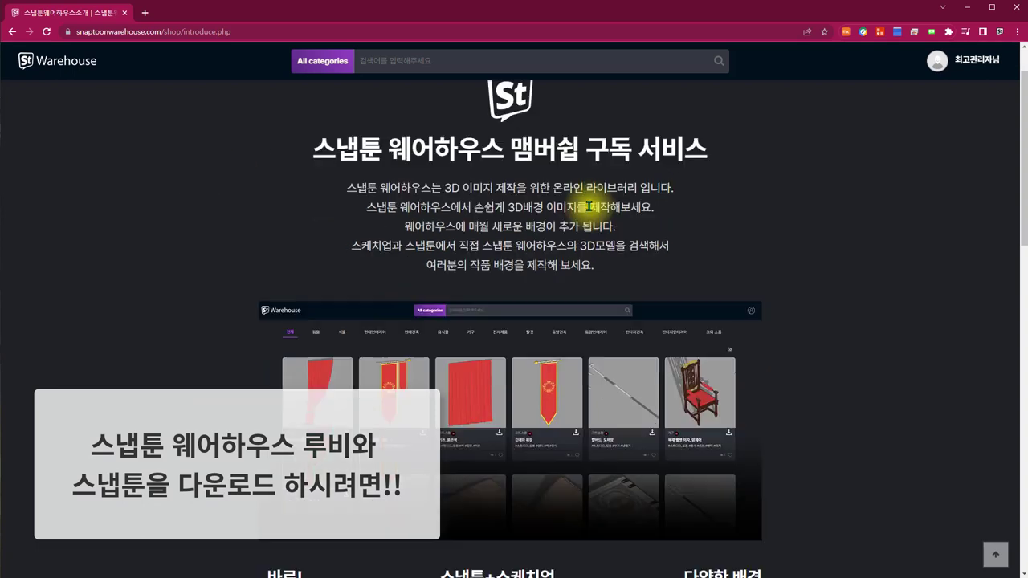
pyautogui.scroll(-6, 589, 208)
pyautogui.scroll(-4, 589, 208)
pyautogui.scroll(-3, 589, 208)
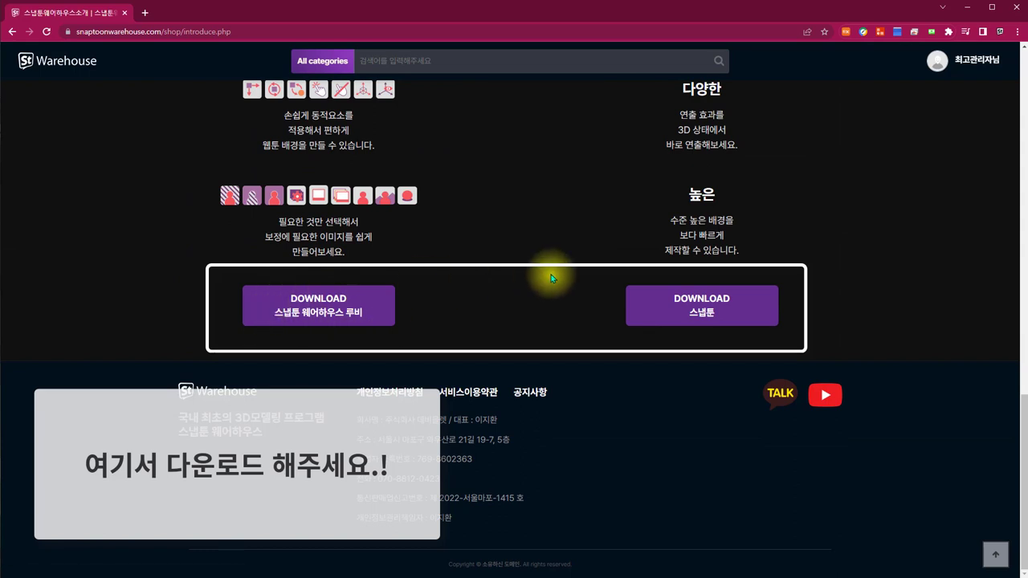
pyautogui.click(367, 299)
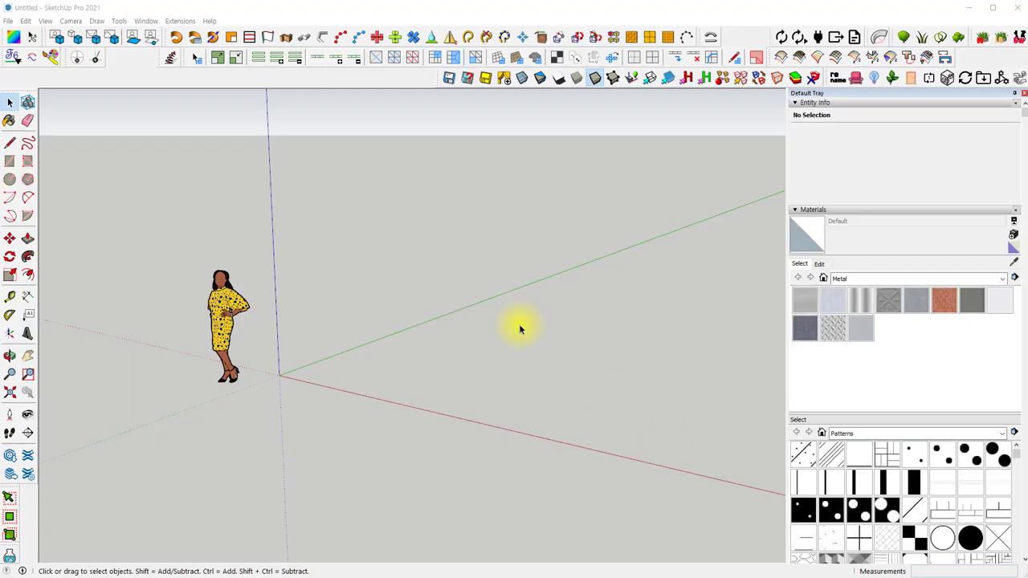
# Step: Install snaptoon_warehouse220915.rbz through the Extension Manager, then close the manager
pyautogui.click(180, 20)
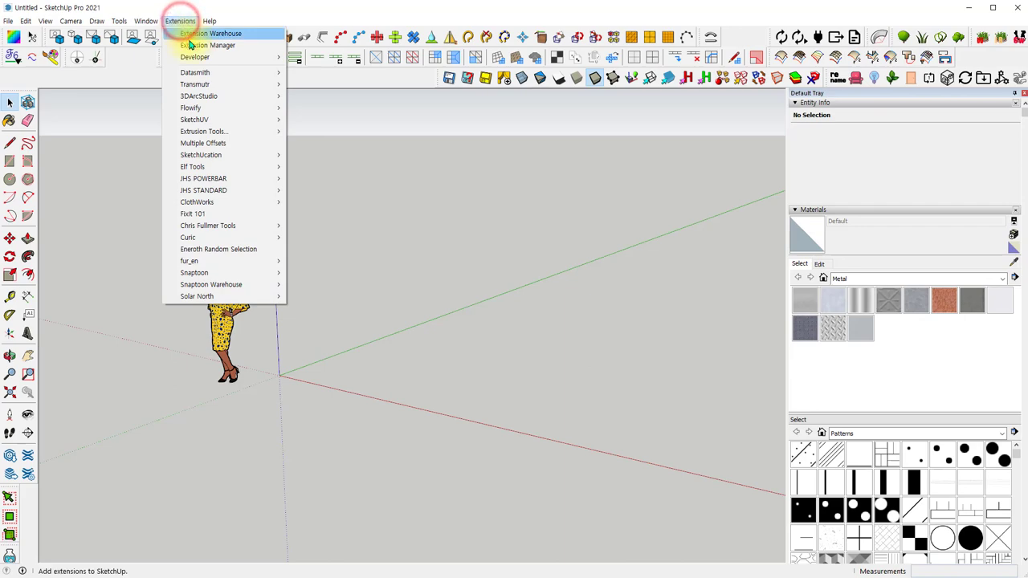
pyautogui.click(191, 43)
pyautogui.click(285, 126)
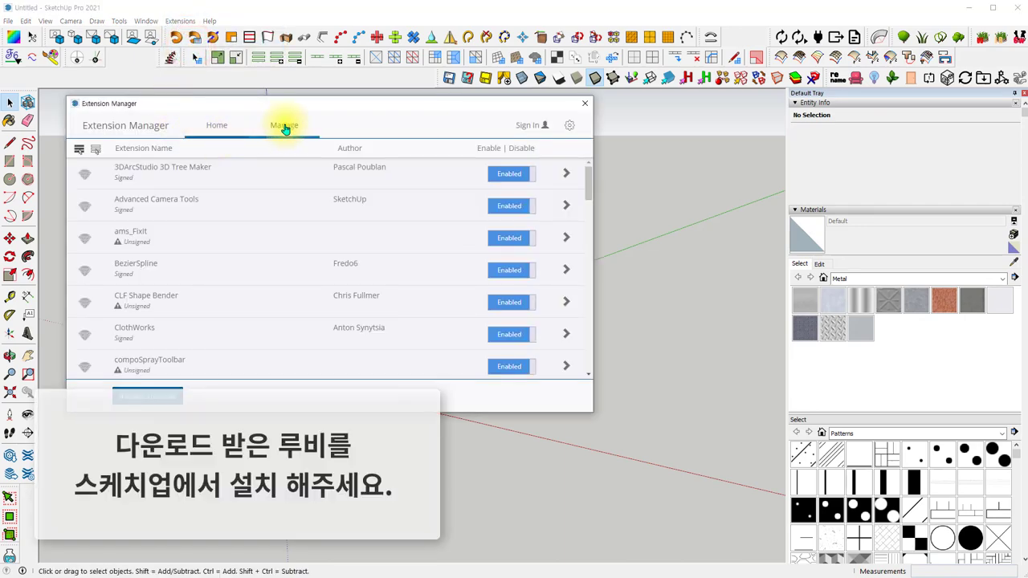
pyautogui.click(147, 396)
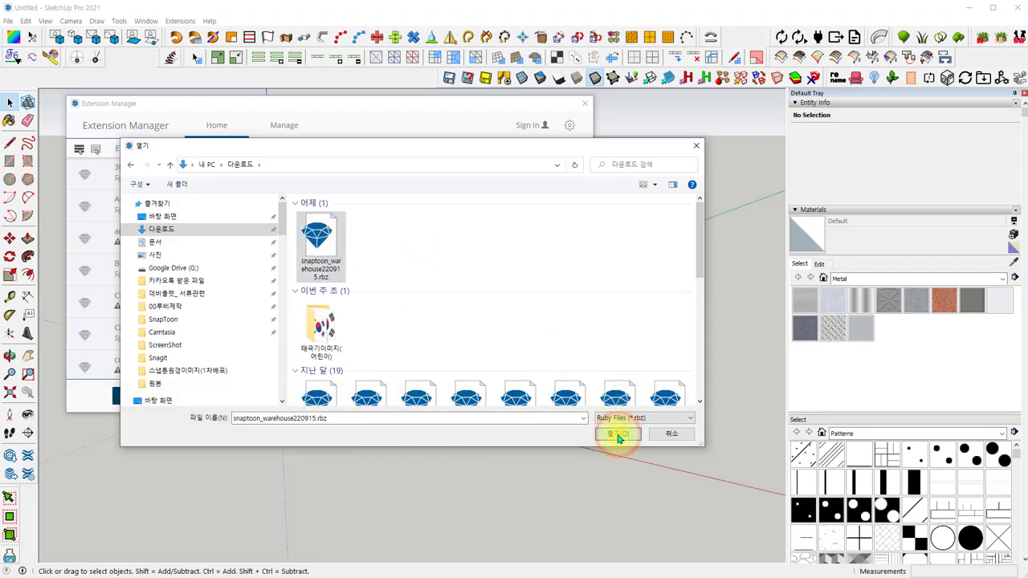
pyautogui.click(618, 437)
pyautogui.click(584, 103)
# Step: Show the Snaptoon Warehouse toolbar in two rows and open its browsing window, widened
pyautogui.rightClick(96, 77)
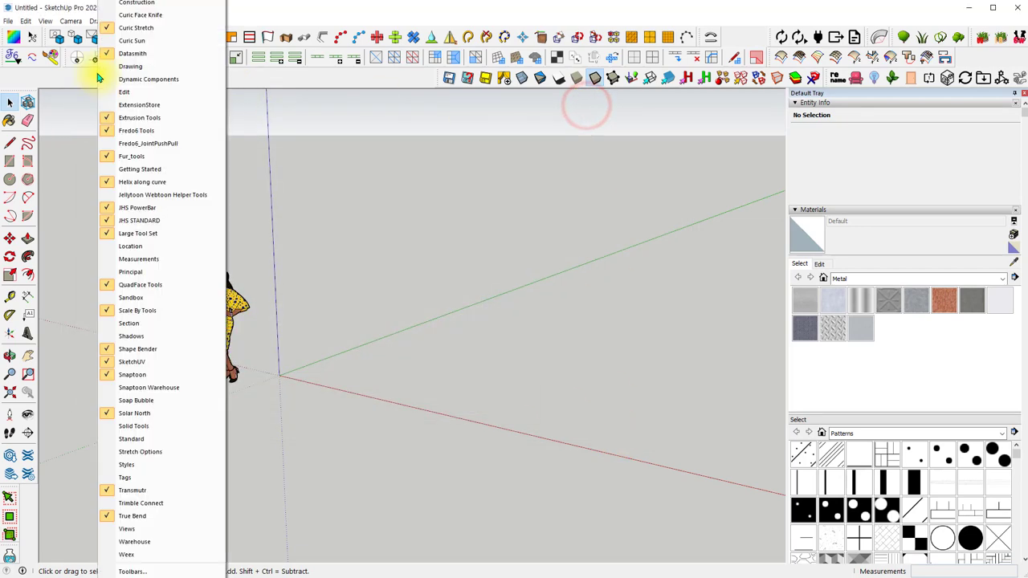
pyautogui.click(174, 387)
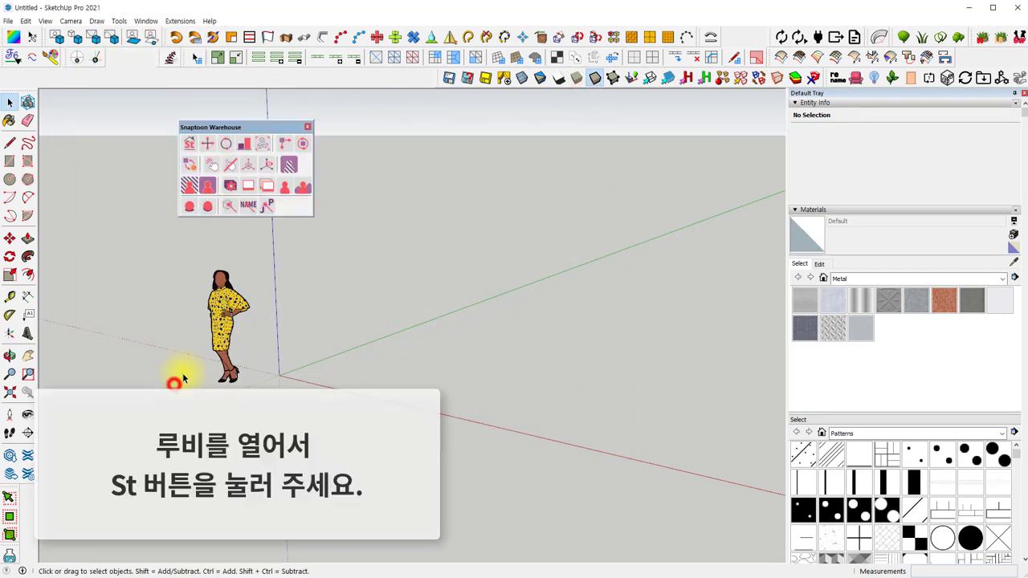
pyautogui.moveTo(240, 129)
pyautogui.mouseDown()
pyautogui.moveTo(149, 109)
pyautogui.moveTo(412, 134)
pyautogui.mouseUp()
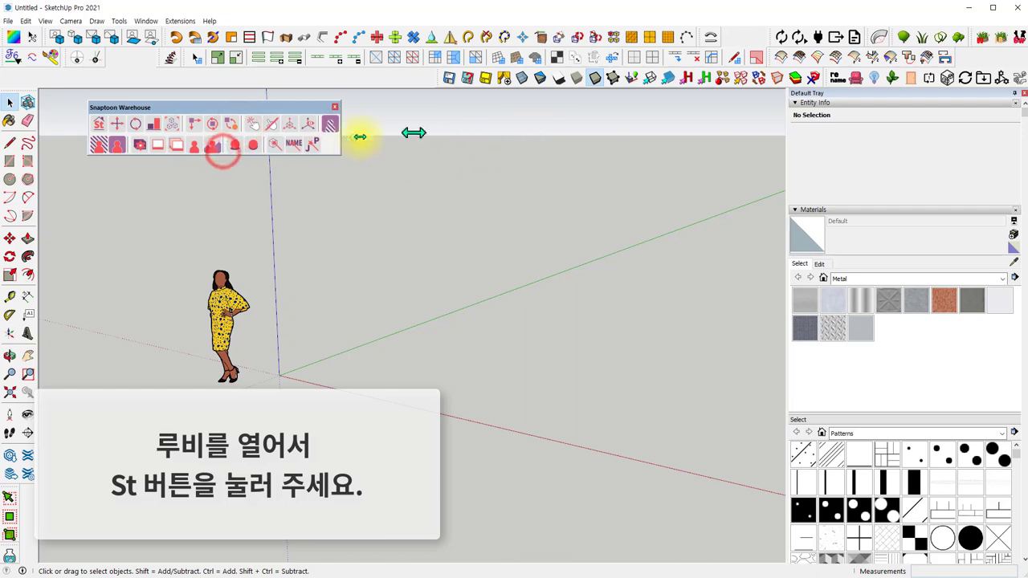
pyautogui.click(99, 127)
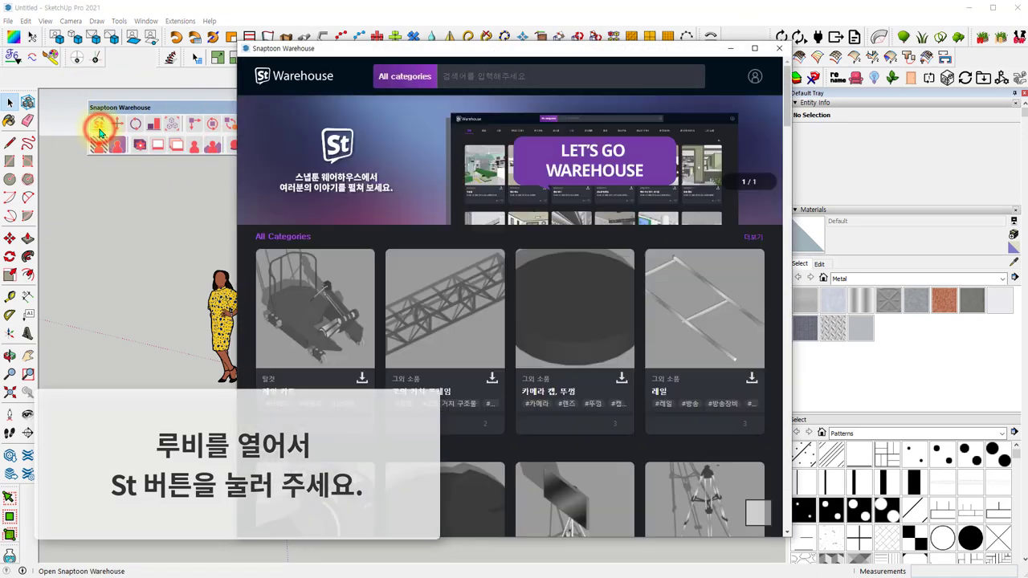
pyautogui.moveTo(792, 102); pyautogui.dragTo(894, 102)
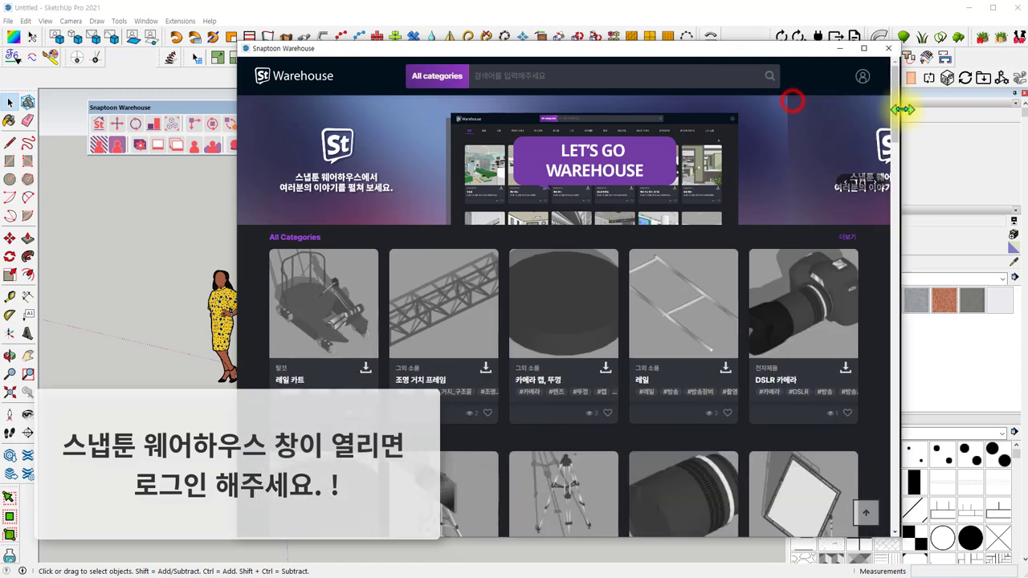
# Step: Log in to the Warehouse panel with the administrator ID and account password
pyautogui.click(863, 76)
pyautogui.click(473, 308)
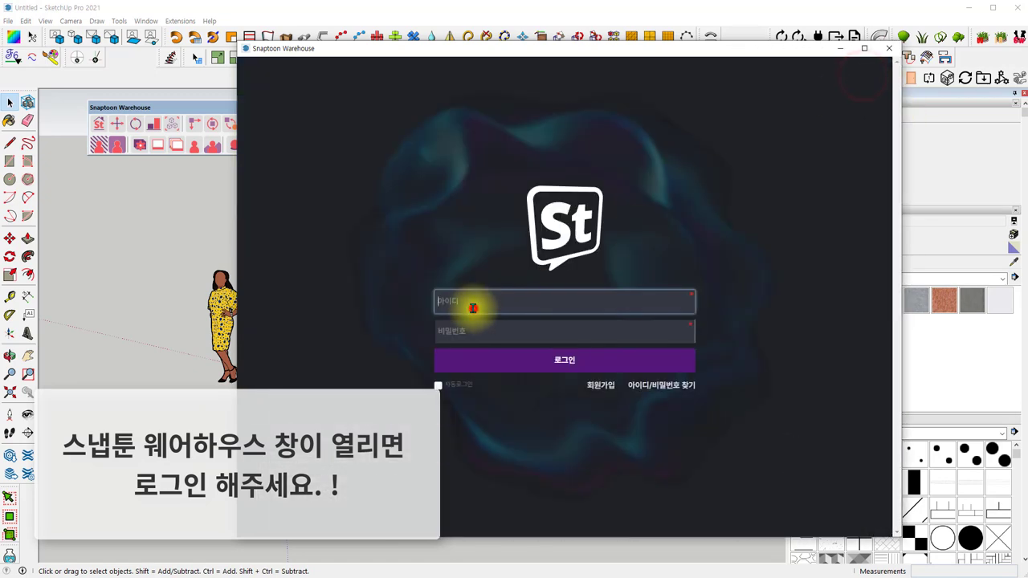
pyautogui.write('admin')
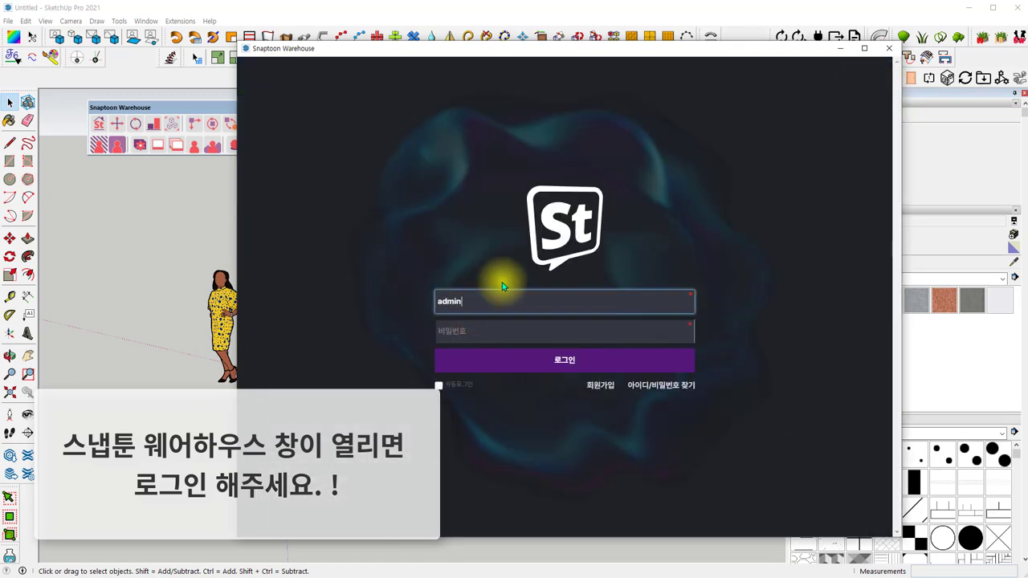
pyautogui.press('Tab')
pyautogui.write('********')
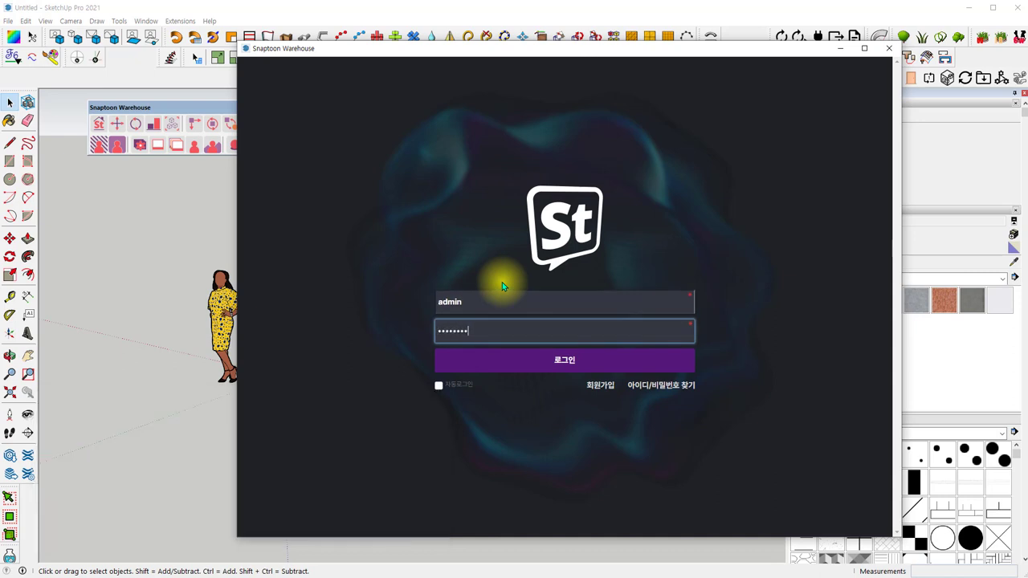
pyautogui.write('****')
pyautogui.press('Return')
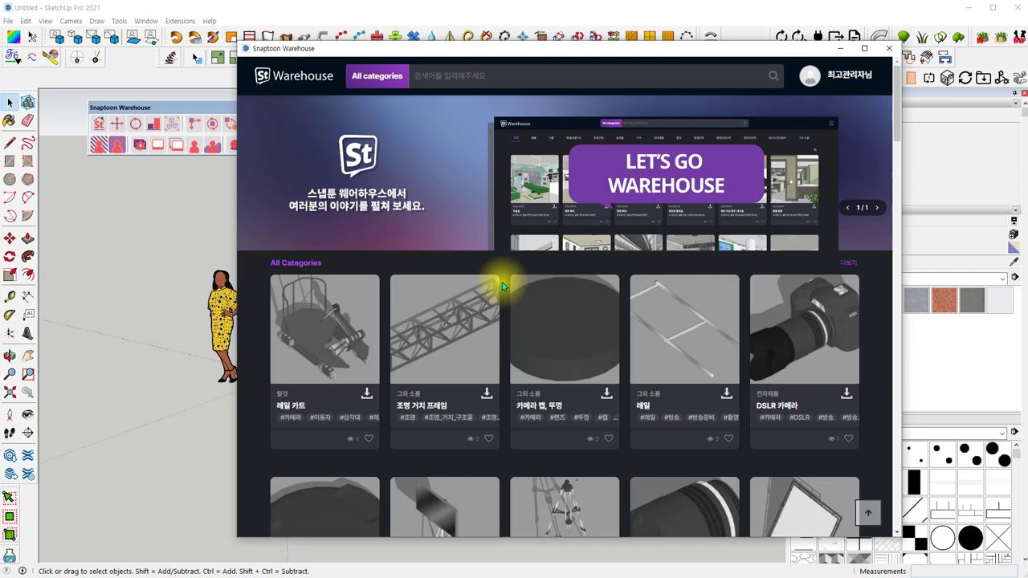
# Step: Import the 레일 카트 rail cart as a glued component and place it beside the figure
pyautogui.scroll(-5, 537, 321)
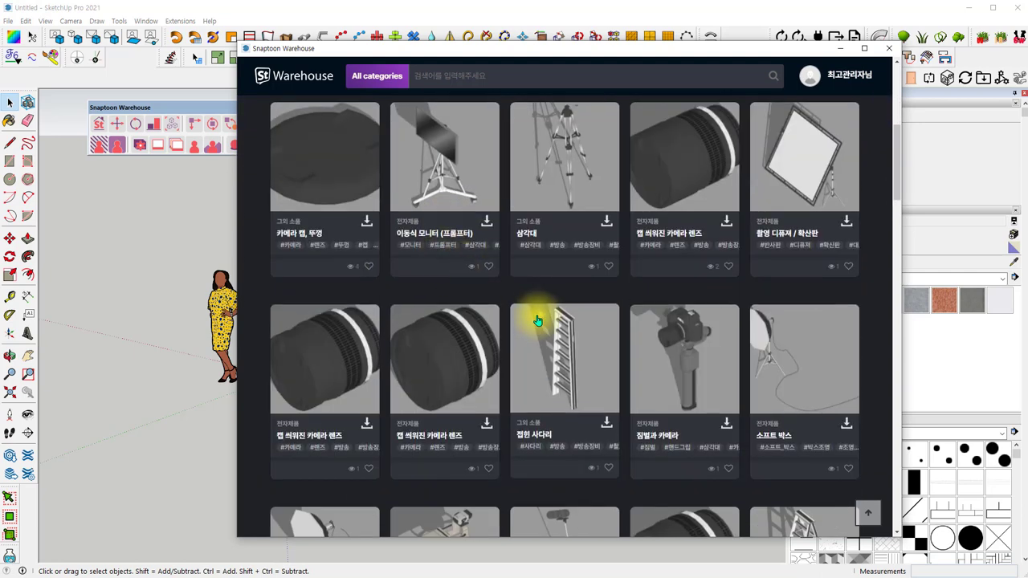
pyautogui.scroll(5, 537, 320)
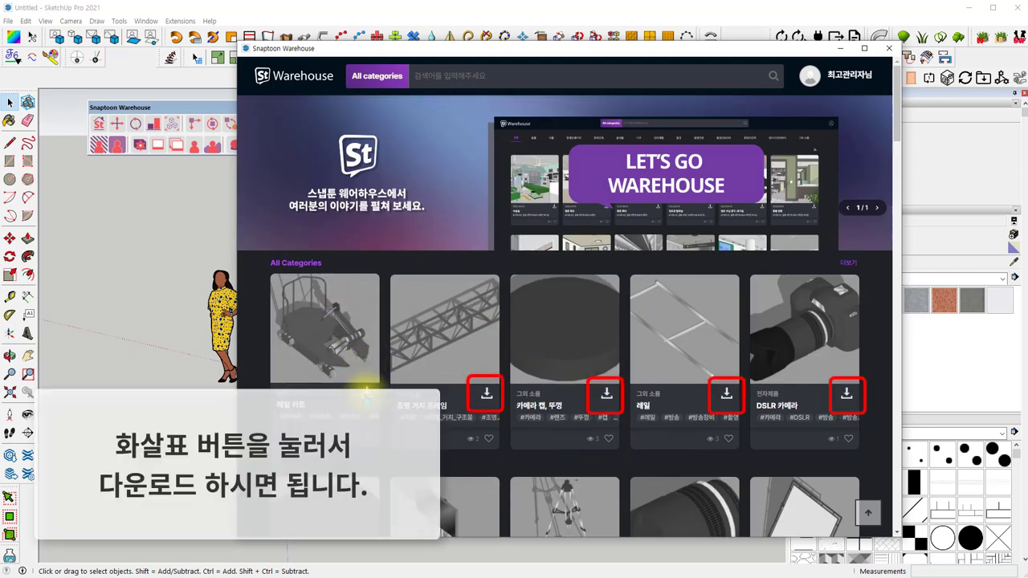
pyautogui.click(366, 392)
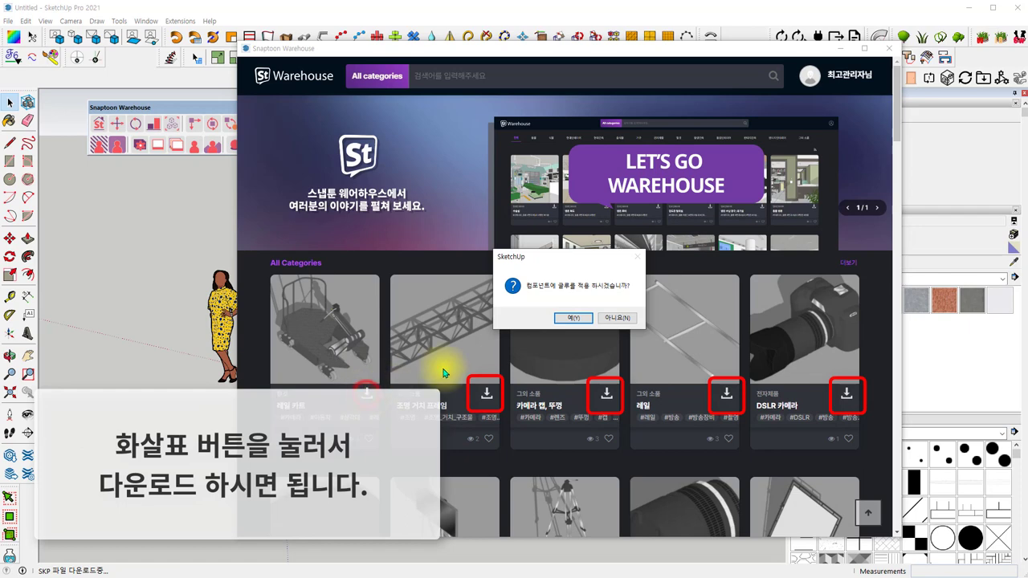
pyautogui.click(574, 321)
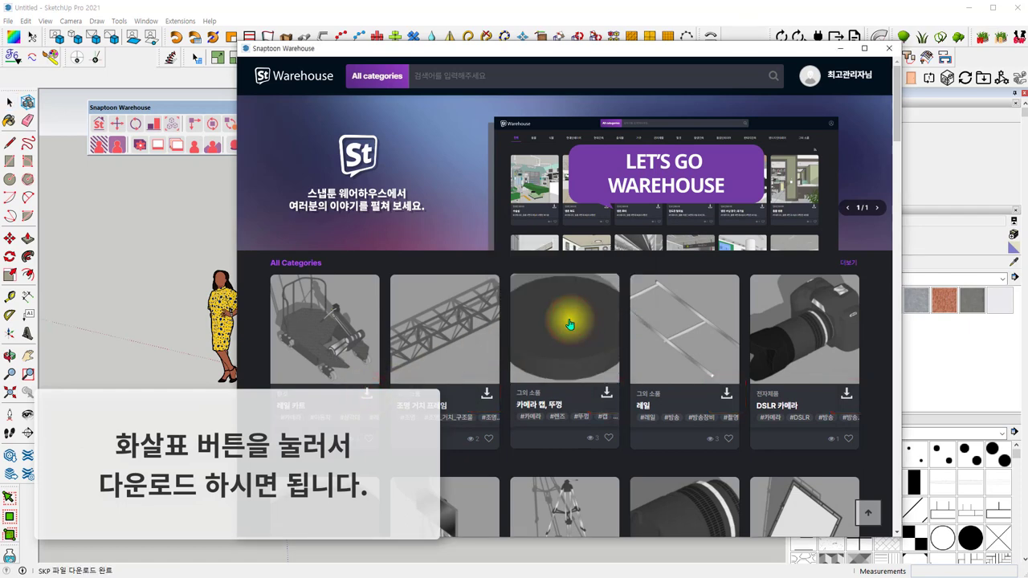
pyautogui.click(185, 433)
# Step: Move and narrow the Warehouse window to the right, then orbit in closer around the cart
pyautogui.moveTo(383, 51); pyautogui.dragTo(540, 51)
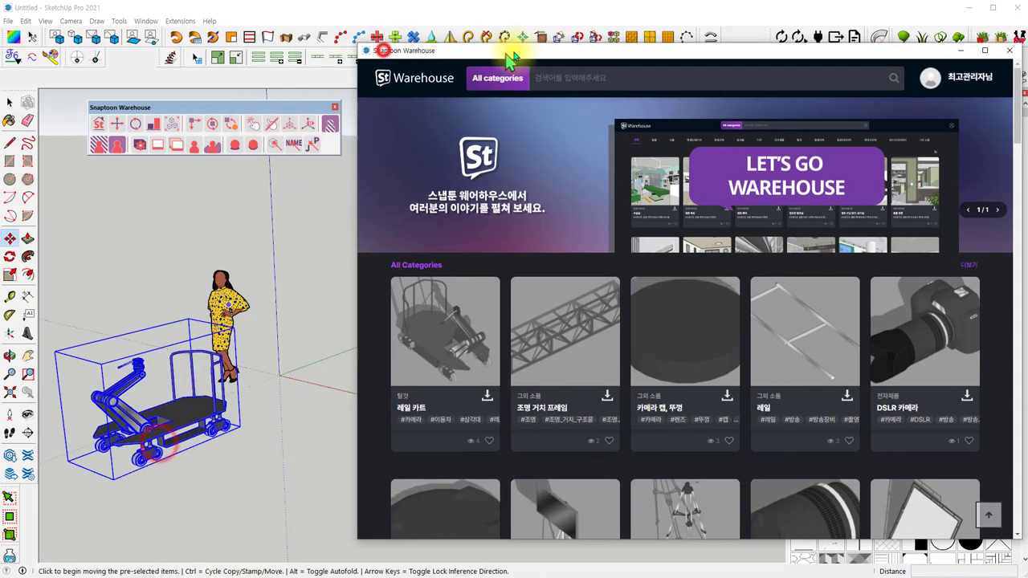
pyautogui.moveTo(350, 139)
pyautogui.mouseDown()
pyautogui.moveTo(841, 122)
pyautogui.moveTo(739, 128)
pyautogui.mouseUp()
pyautogui.moveTo(839, 46); pyautogui.dragTo(839, 36)
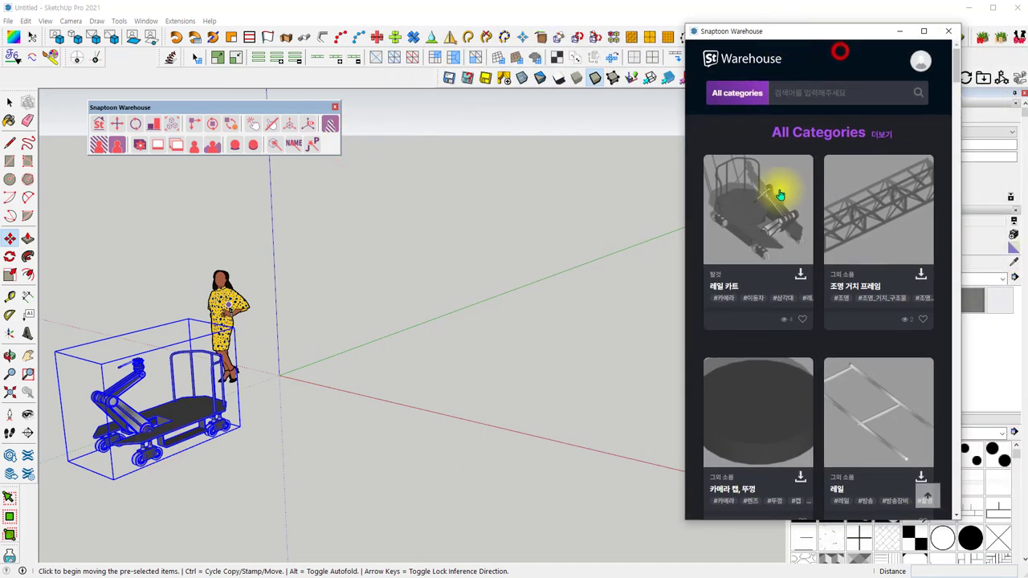
pyautogui.scroll(-2, 763, 239)
pyautogui.scroll(-2, 767, 249)
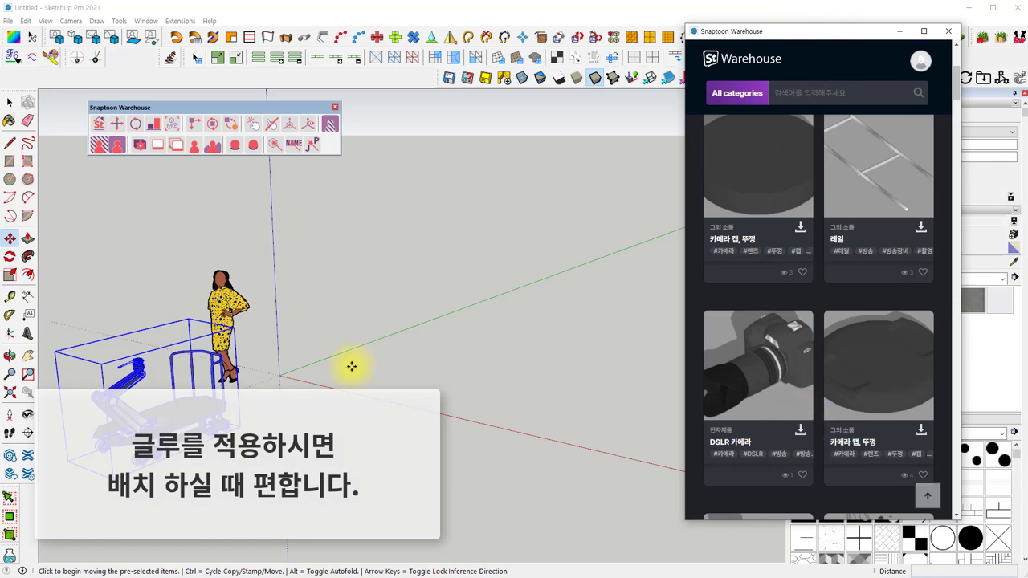
pyautogui.moveTo(348, 362); pyautogui.dragTo(358, 341, button='middle')
pyautogui.scroll(3, 246, 362)
pyautogui.scroll(3, 245, 361)
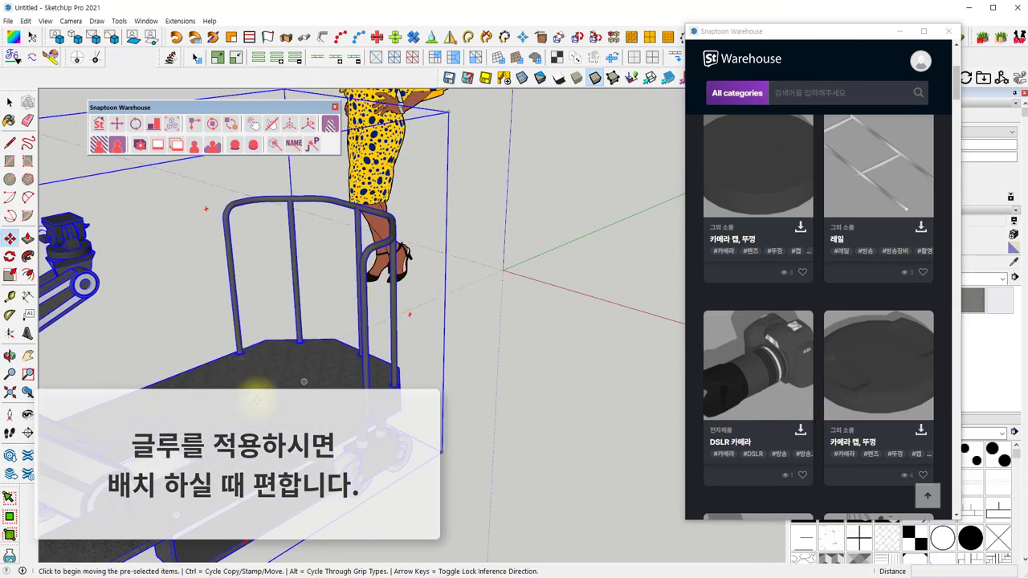
pyautogui.moveTo(245, 362)
pyautogui.mouseDown(button='middle')
pyautogui.moveTo(458, 307)
pyautogui.moveTo(610, 321)
pyautogui.mouseUp(button='middle')
# Step: Import the DSLR camera as a glued component and set it on the cart's deck
pyautogui.click(800, 429)
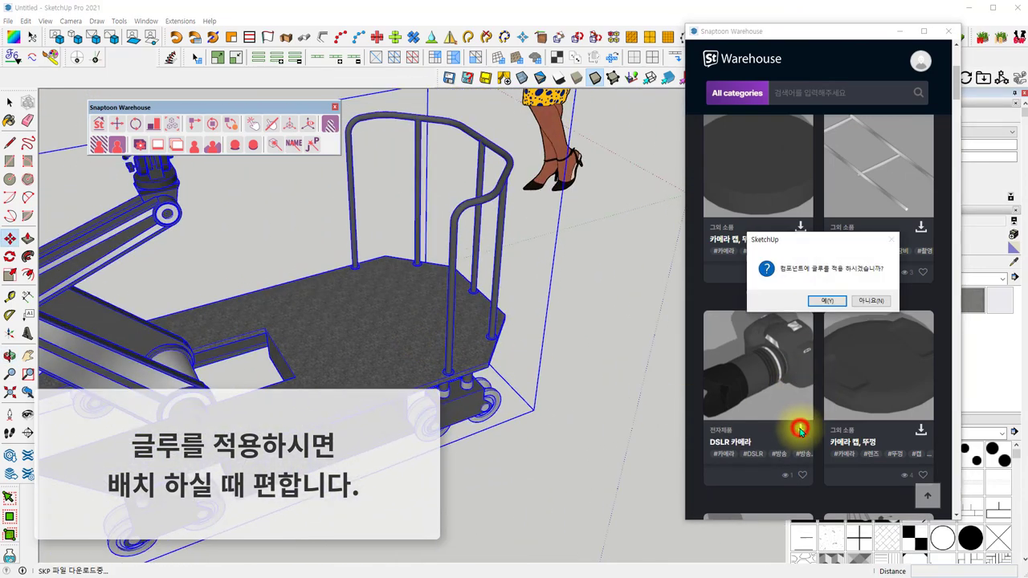
pyautogui.click(825, 300)
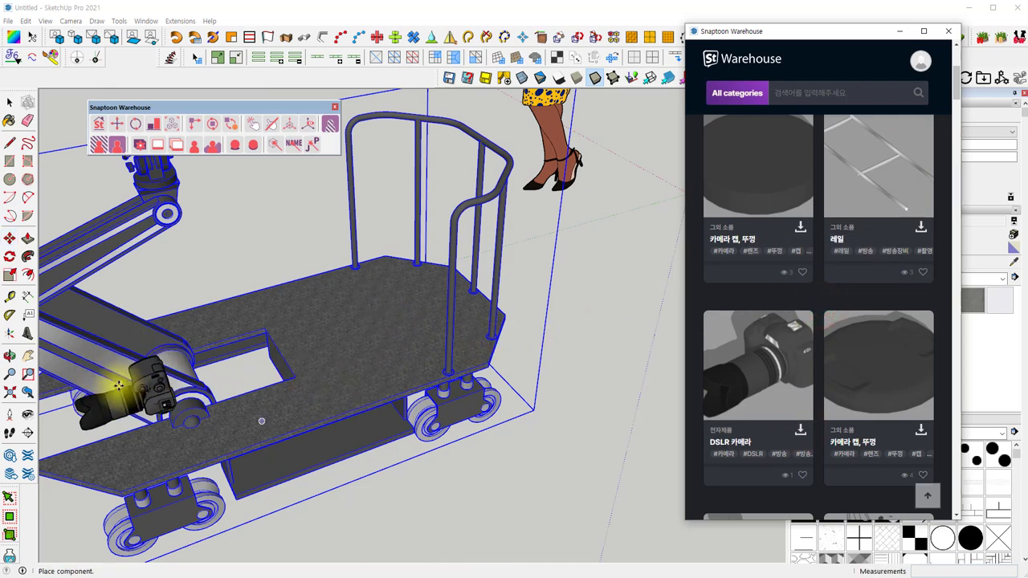
pyautogui.click(368, 332)
# Step: Rotate the placed camera two steps with the Snaptoon rotate tool
pyautogui.press('m')
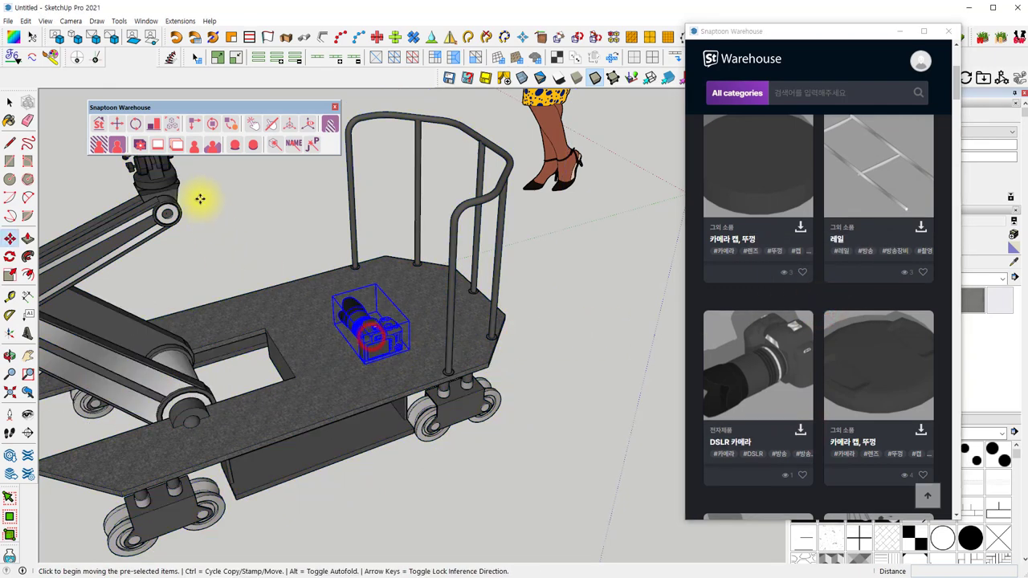
pyautogui.click(135, 123)
pyautogui.press('Right')
pyautogui.press('Right')
pyautogui.press('Right')
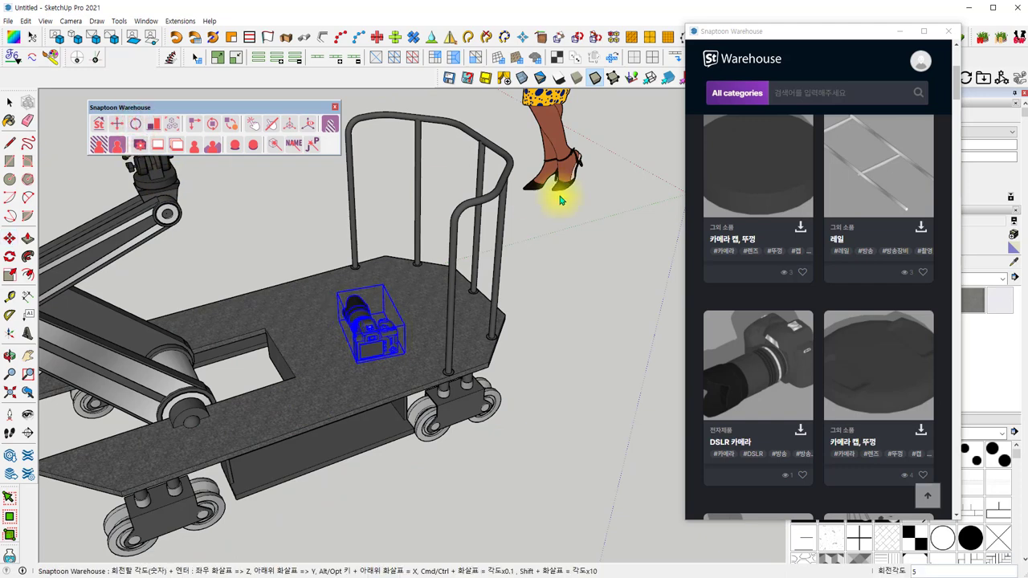
pyautogui.press('Right')
pyautogui.press('Right')
pyautogui.press('Right')
pyautogui.press('Right')
pyautogui.press('Right')
pyautogui.press('Right')
pyautogui.press('Right')
pyautogui.press('Right')
pyautogui.press('Right')
pyautogui.press('Right')
pyautogui.press('Right')
pyautogui.press('Right')
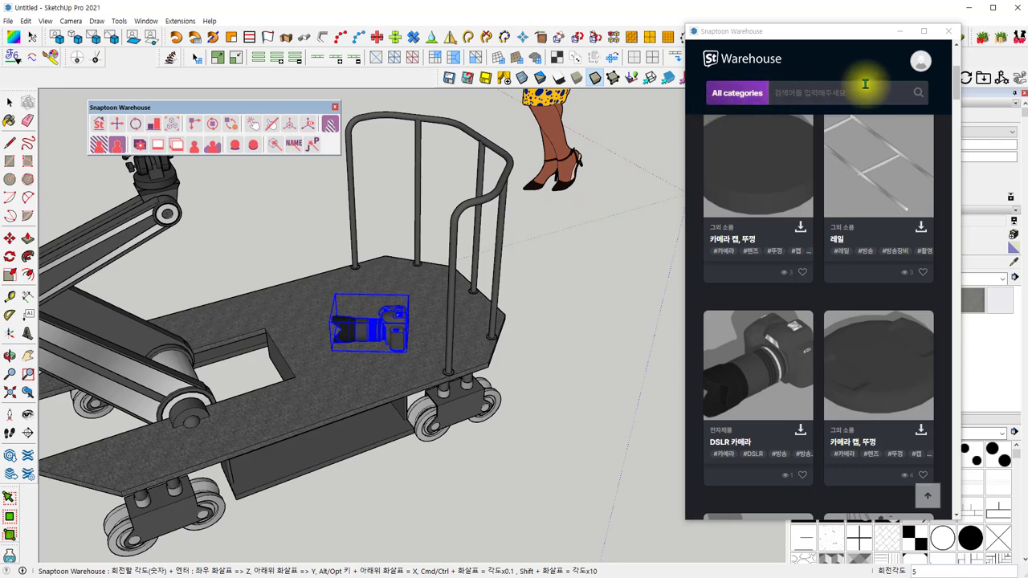
pyautogui.click(832, 89)
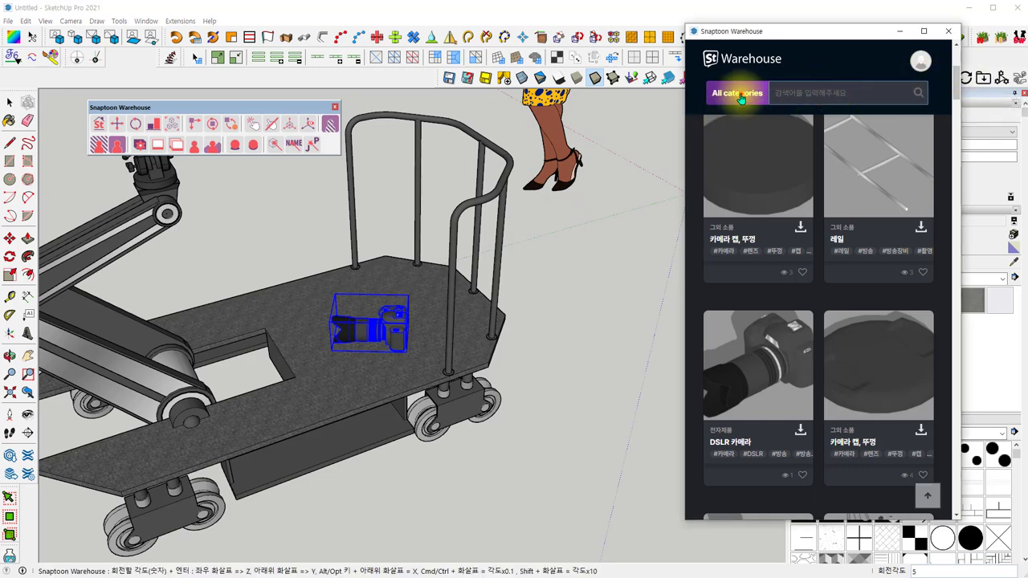
# Step: Filter the catalogue to 현대인테리어 and download the 파스텔톤 침실+욕실 room model
pyautogui.click(737, 94)
pyautogui.click(761, 177)
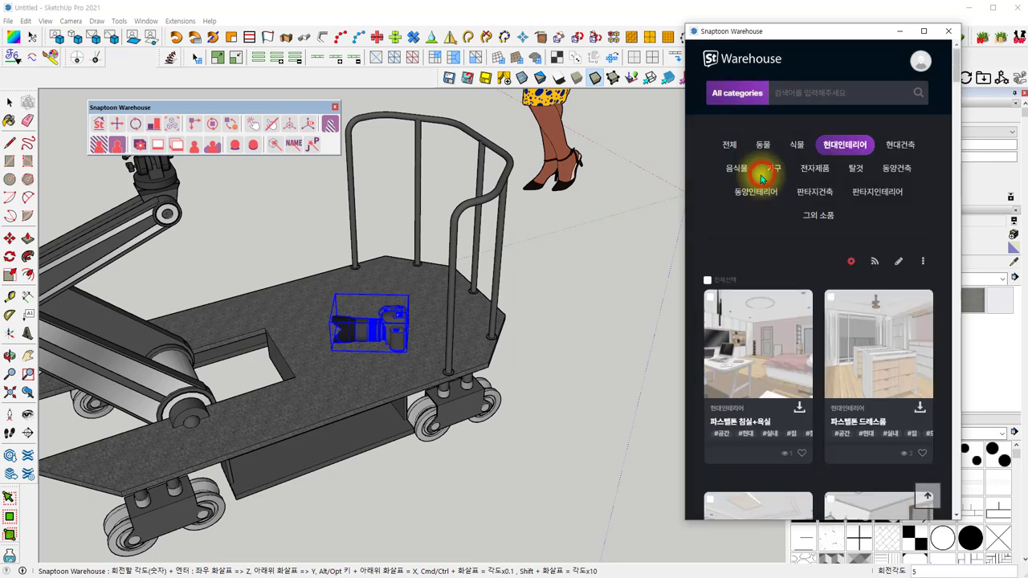
pyautogui.scroll(-5, 499, 321)
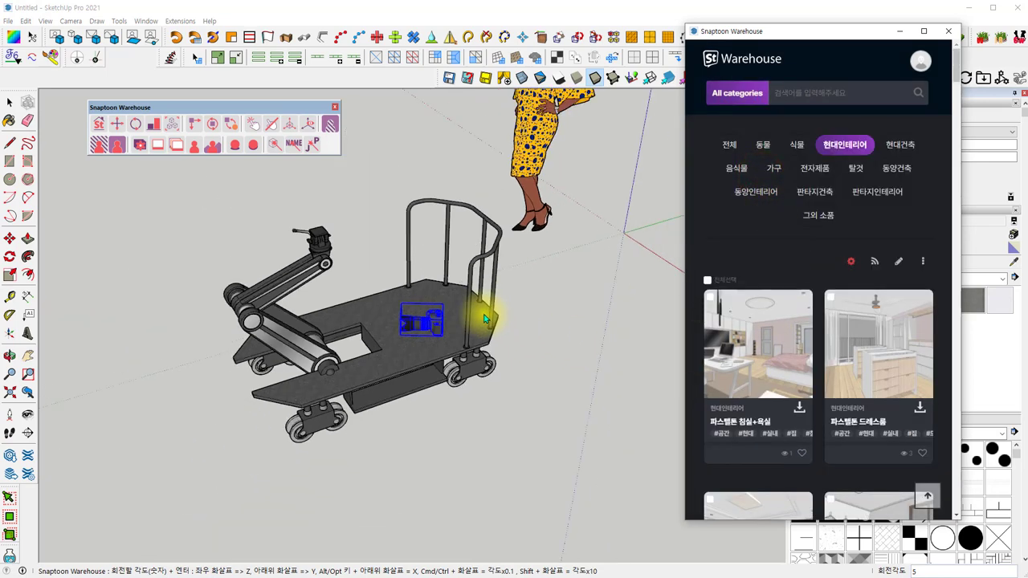
pyautogui.click(799, 407)
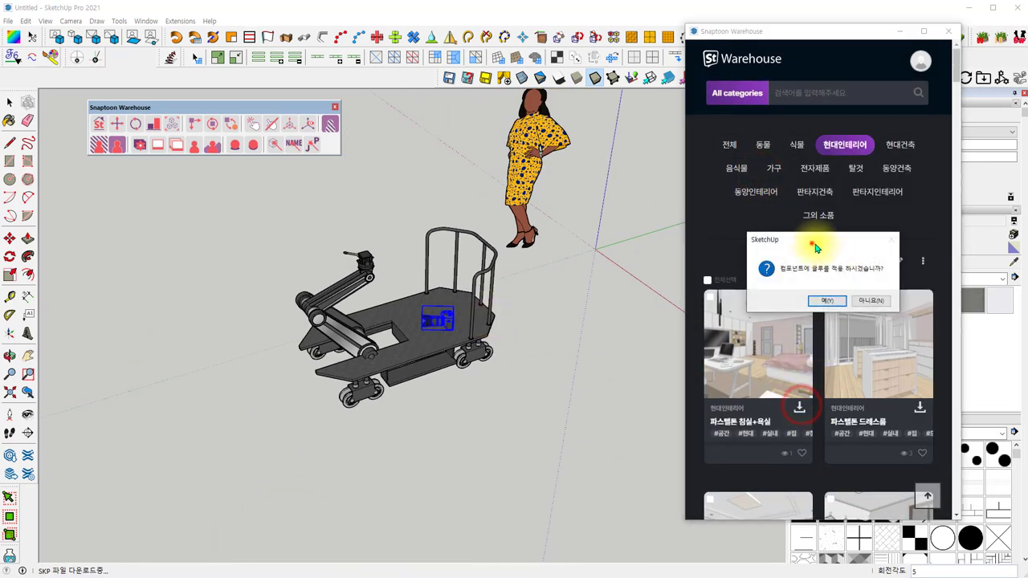
pyautogui.moveTo(806, 239); pyautogui.dragTo(636, 239)
# Step: Accept the glue prompt and let the 파스텔톤 침실+욕실 room finish loading into the scene
pyautogui.click(693, 299)
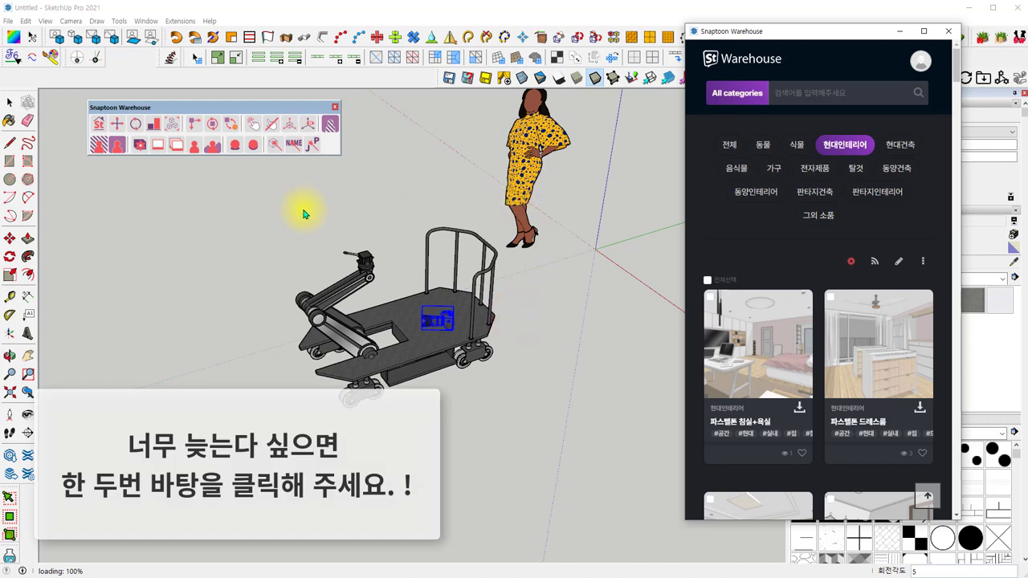
pyautogui.click(505, 403)
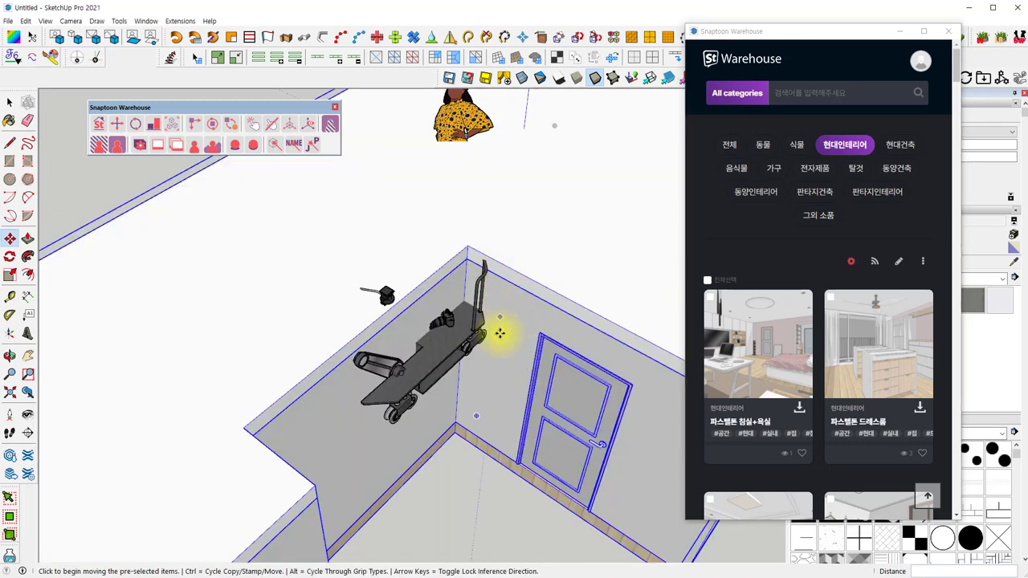
# Step: Orbit and zoom to an overhead view of the room's walls and door
pyautogui.moveTo(488, 406)
pyautogui.mouseDown(button='middle')
pyautogui.moveTo(374, 297)
pyautogui.moveTo(403, 433)
pyautogui.moveTo(488, 268)
pyautogui.moveTo(353, 342)
pyautogui.mouseUp(button='middle')
pyautogui.scroll(-3, 353, 341)
pyautogui.scroll(-3, 224, 344)
pyautogui.scroll(-5, 375, 409)
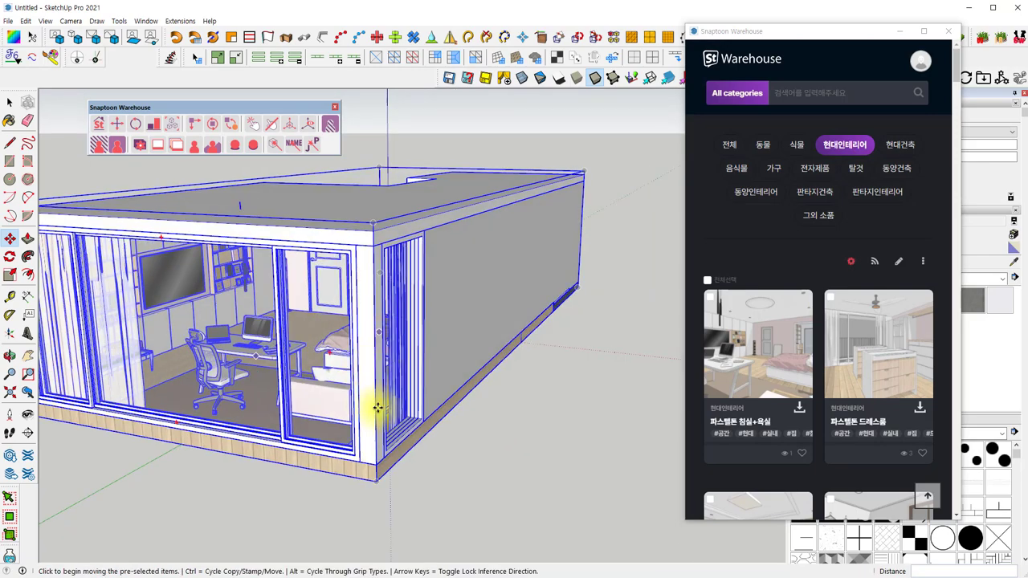
pyautogui.press('space')
pyautogui.moveTo(511, 268); pyautogui.dragTo(607, 131, button='middle')
pyautogui.scroll(3, 442, 280)
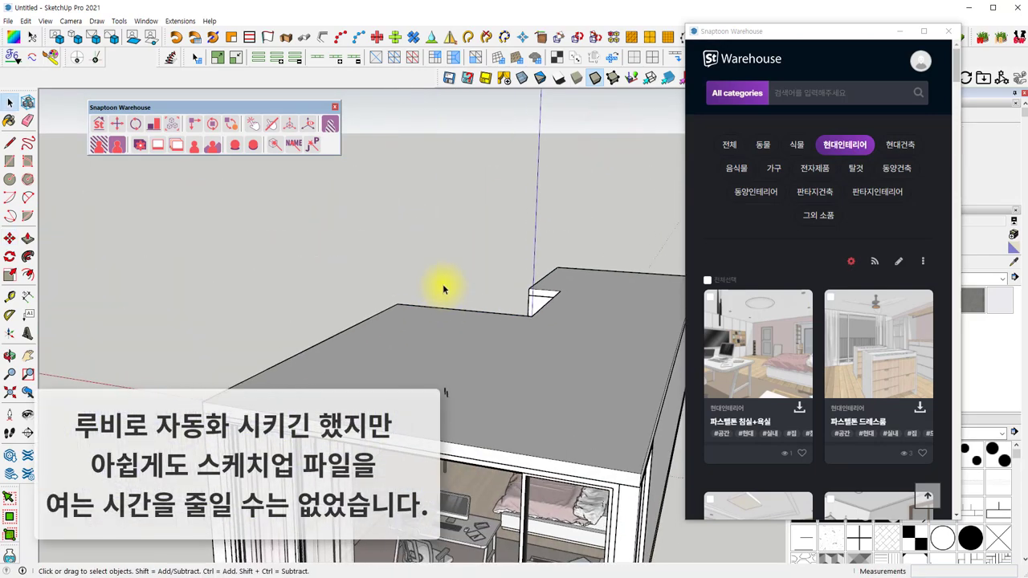
pyautogui.scroll(3, 441, 303)
pyautogui.scroll(2, 442, 303)
pyautogui.scroll(3, 424, 314)
pyautogui.scroll(2, 468, 390)
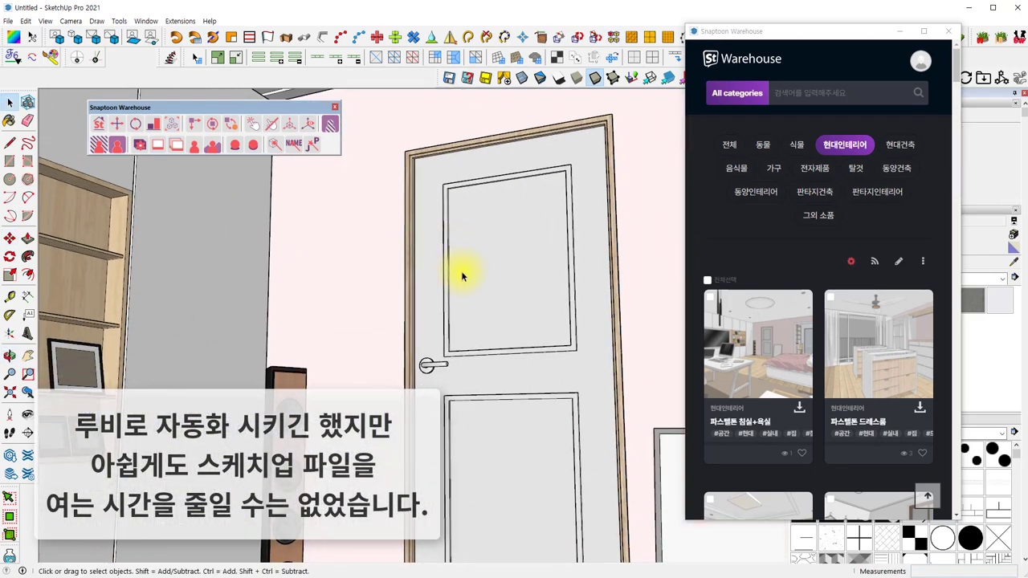
# Step: Orbit past the door, speaker and shelf, then pull back to a wide view of the room
pyautogui.moveTo(461, 273)
pyautogui.mouseDown(button='middle')
pyautogui.moveTo(510, 345)
pyautogui.moveTo(591, 340)
pyautogui.mouseUp(button='middle')
pyautogui.scroll(-2, 488, 321)
pyautogui.scroll(-2, 488, 340)
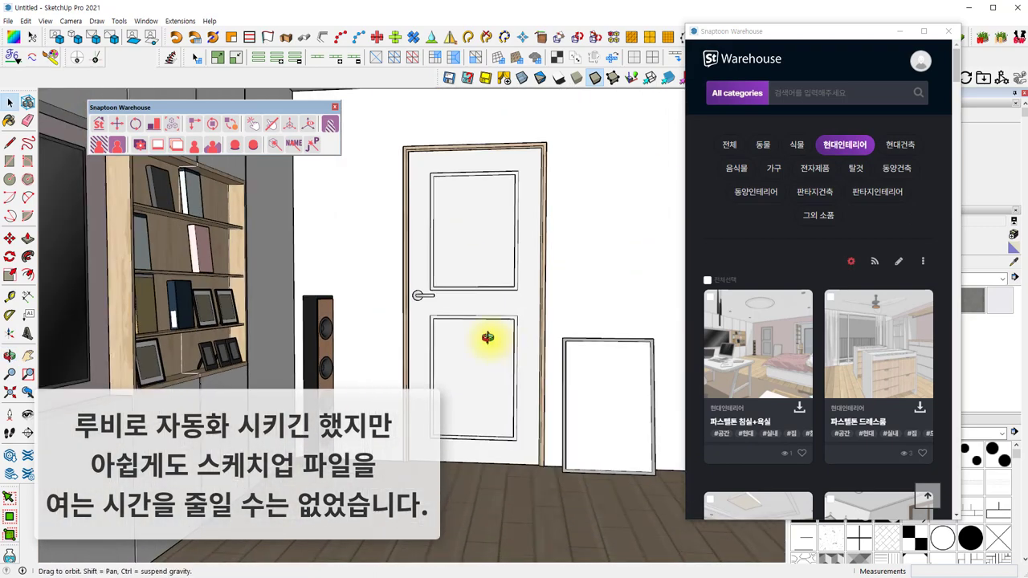
pyautogui.moveTo(488, 340); pyautogui.dragTo(345, 318, button='middle')
pyautogui.moveTo(309, 339)
pyautogui.mouseDown(button='middle')
pyautogui.moveTo(470, 355)
pyautogui.moveTo(569, 407)
pyautogui.moveTo(297, 337)
pyautogui.mouseUp(button='middle')
pyautogui.scroll(-2, 440, 374)
pyautogui.scroll(-3, 439, 378)
pyautogui.scroll(2, 411, 394)
pyautogui.scroll(-2, 408, 405)
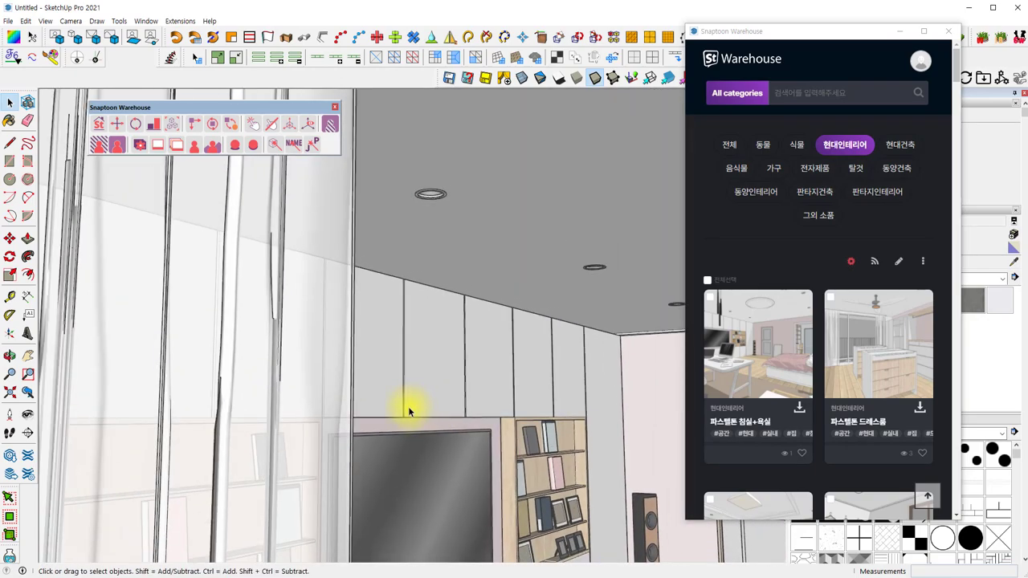
pyautogui.scroll(-2, 403, 403)
pyautogui.scroll(-2, 401, 402)
pyautogui.moveTo(402, 401)
pyautogui.mouseDown(button='middle')
pyautogui.moveTo(316, 281)
pyautogui.moveTo(523, 335)
pyautogui.mouseUp(button='middle')
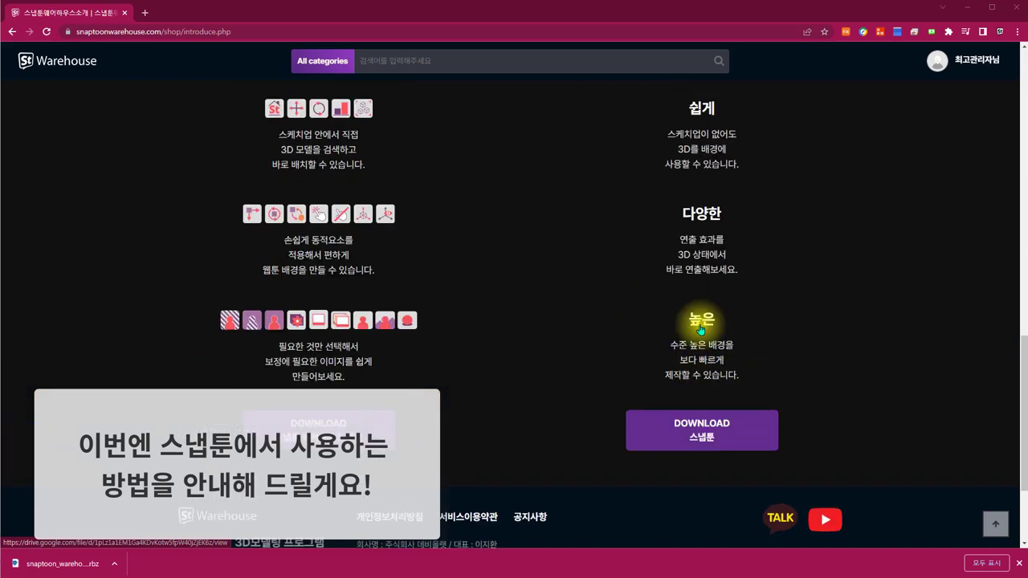
# Step: Download snaptoonWarehouse_beta220915.zip from Google Drive through the DOWNLOAD 스냅툰 link
pyautogui.click(687, 309)
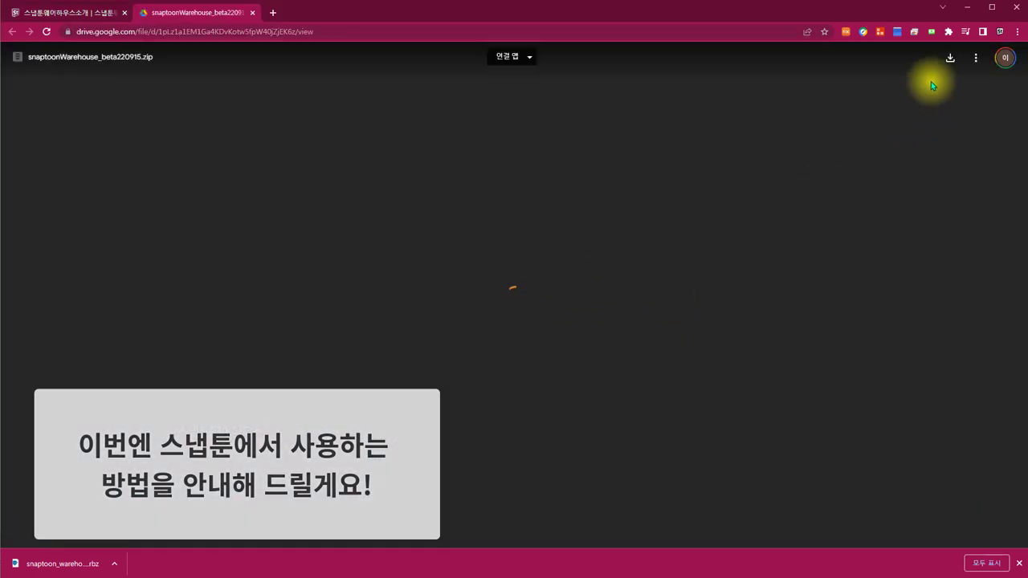
pyautogui.click(470, 263)
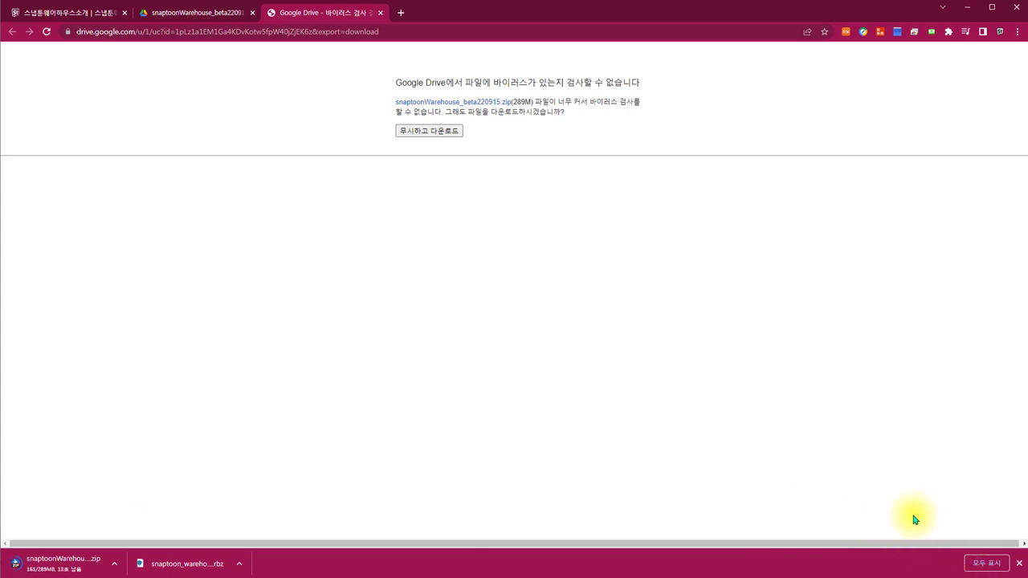
# Step: Extract the downloaded Snaptoon zip into its own named folder
pyautogui.rightClick(335, 240)
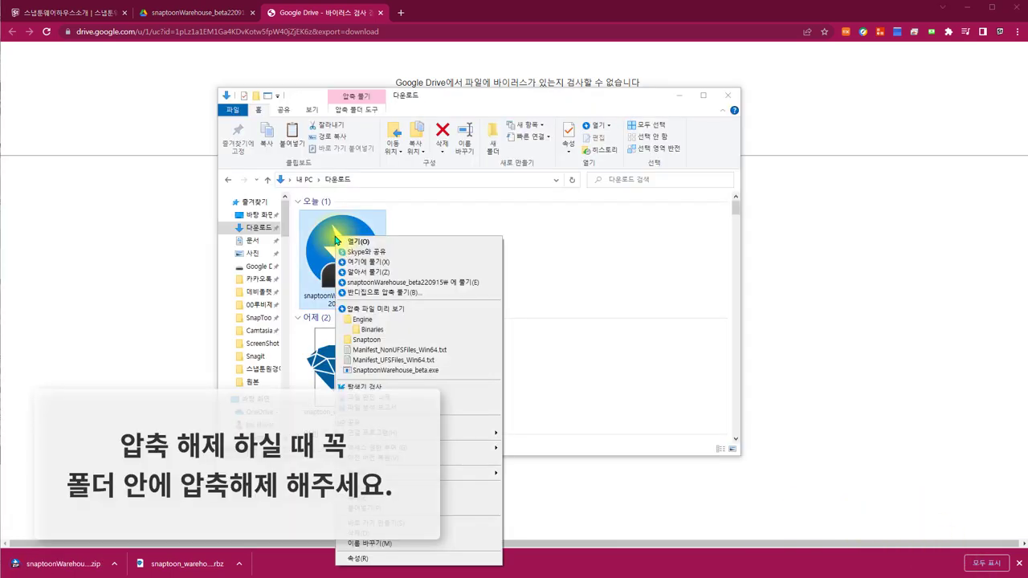
pyautogui.click(468, 286)
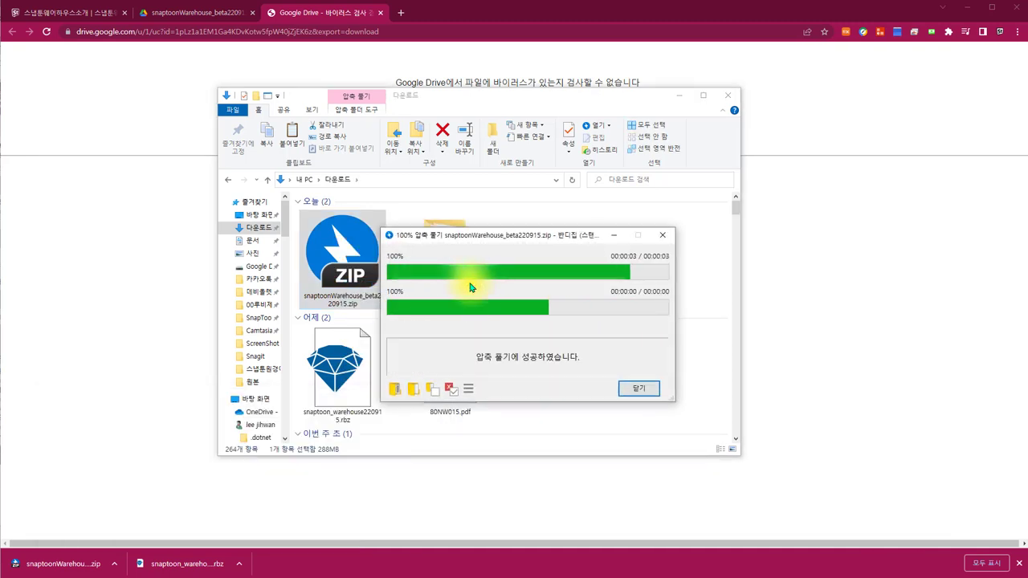
pyautogui.click(632, 388)
# Step: Run SnaptoonWarehouse_beta.exe from the extracted folder, choosing 추가 정보 then 실행 on SmartScreen
pyautogui.doubleClick(474, 261)
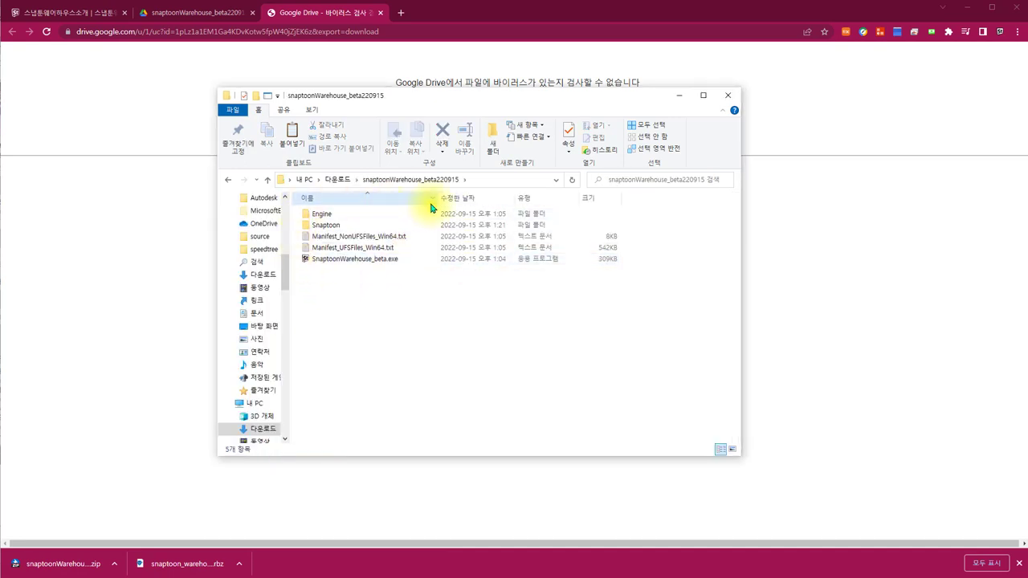
pyautogui.click(348, 264)
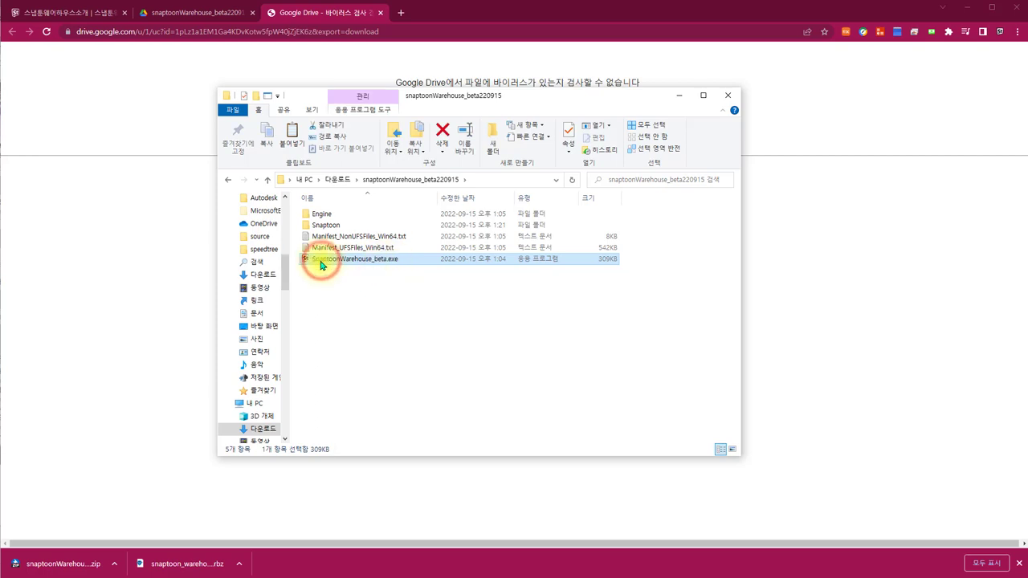
pyautogui.keyDown('ctrl'); pyautogui.scroll(2, 374, 265); pyautogui.keyUp('ctrl')
pyautogui.keyDown('ctrl'); pyautogui.scroll(2, 374, 265); pyautogui.keyUp('ctrl')
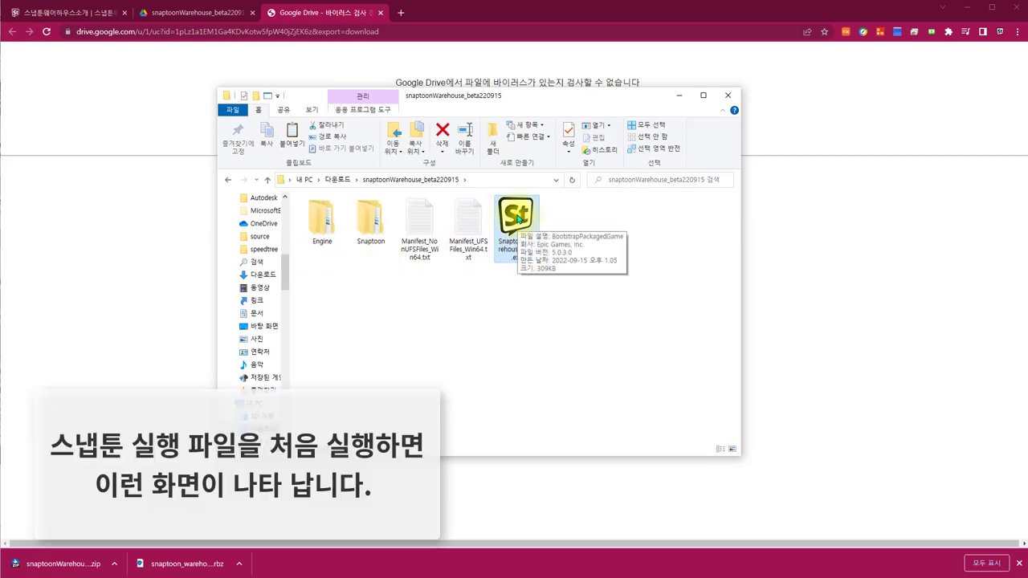
pyautogui.doubleClick(518, 219)
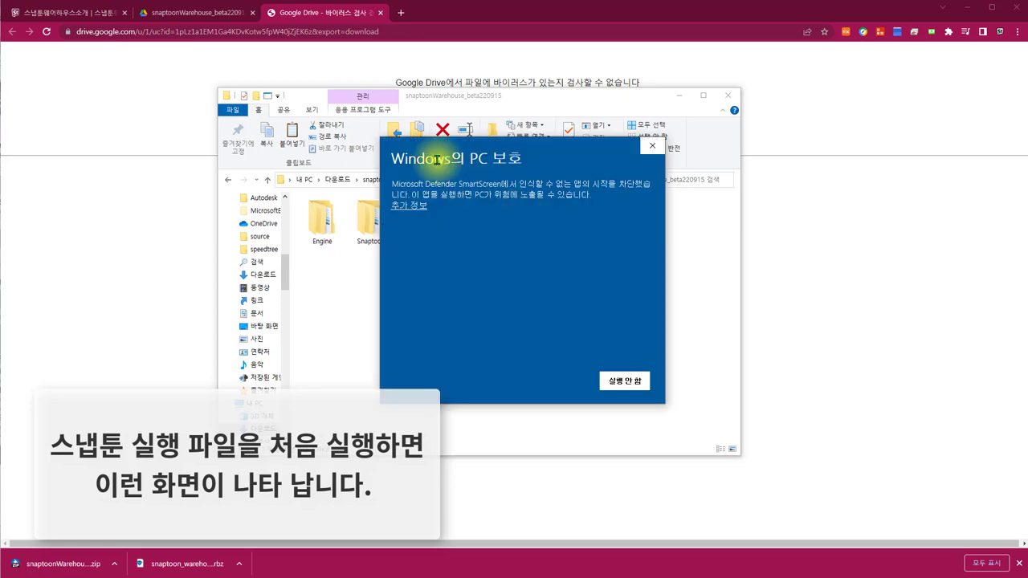
pyautogui.click(406, 207)
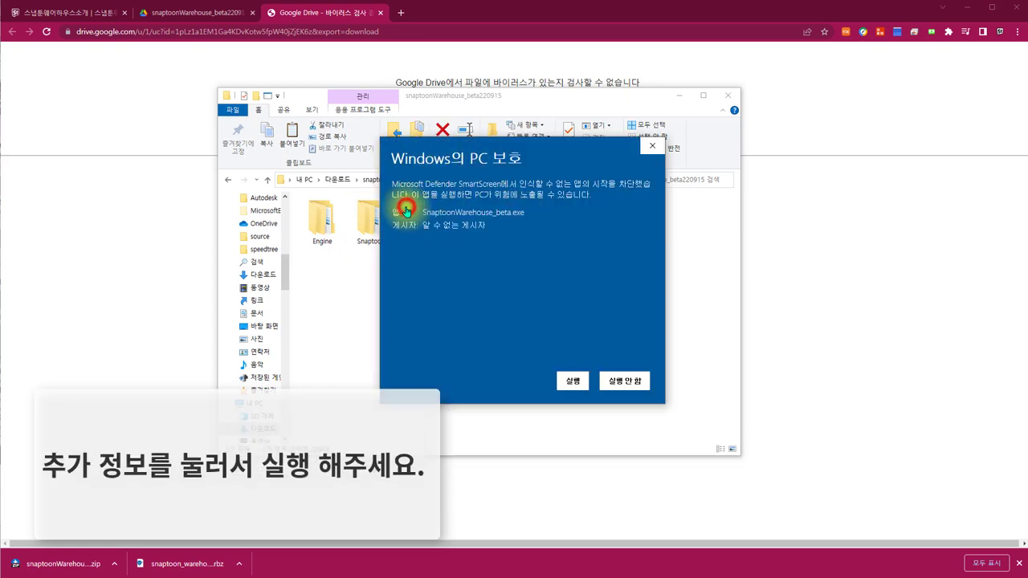
pyautogui.click(573, 383)
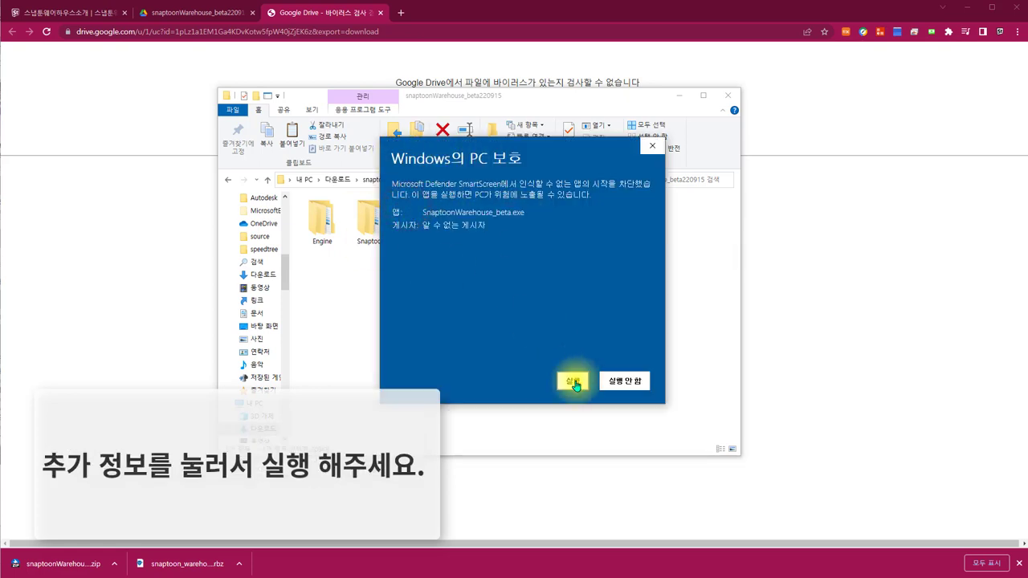
pyautogui.click(574, 383)
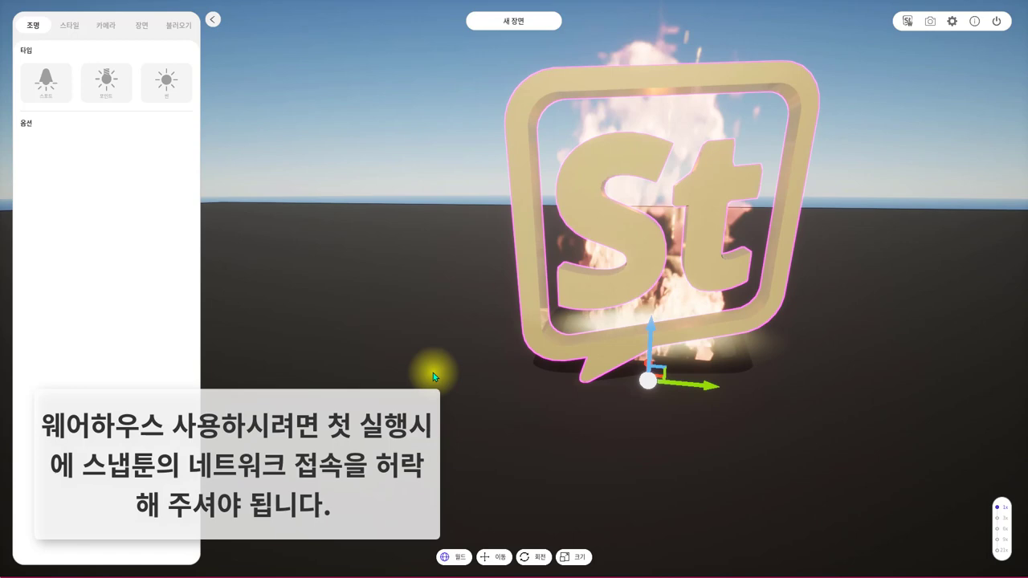
# Step: Delete the St logo, then the fire effect, leaving empty sky and ocean
pyautogui.click(385, 263)
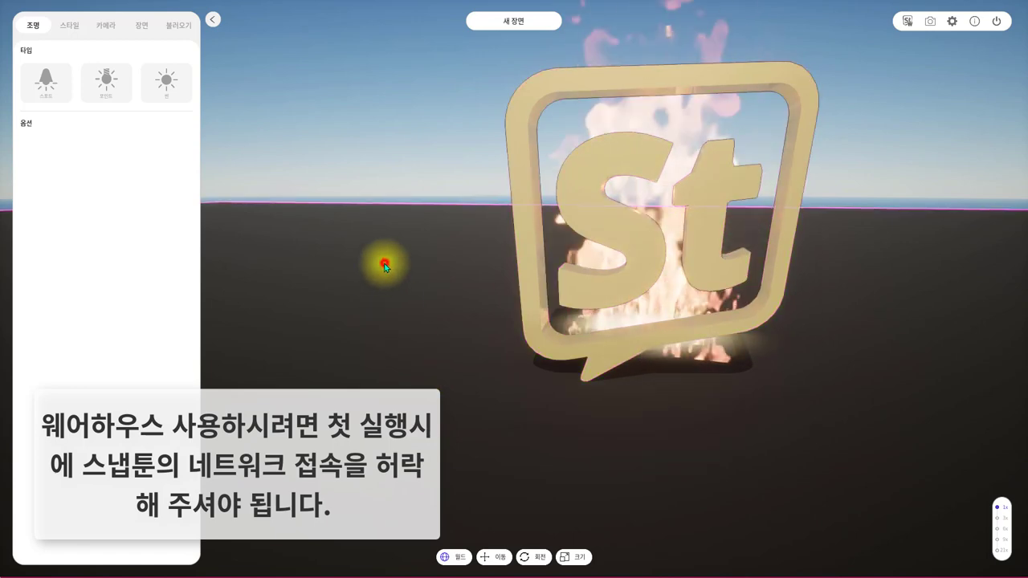
pyautogui.click(484, 156)
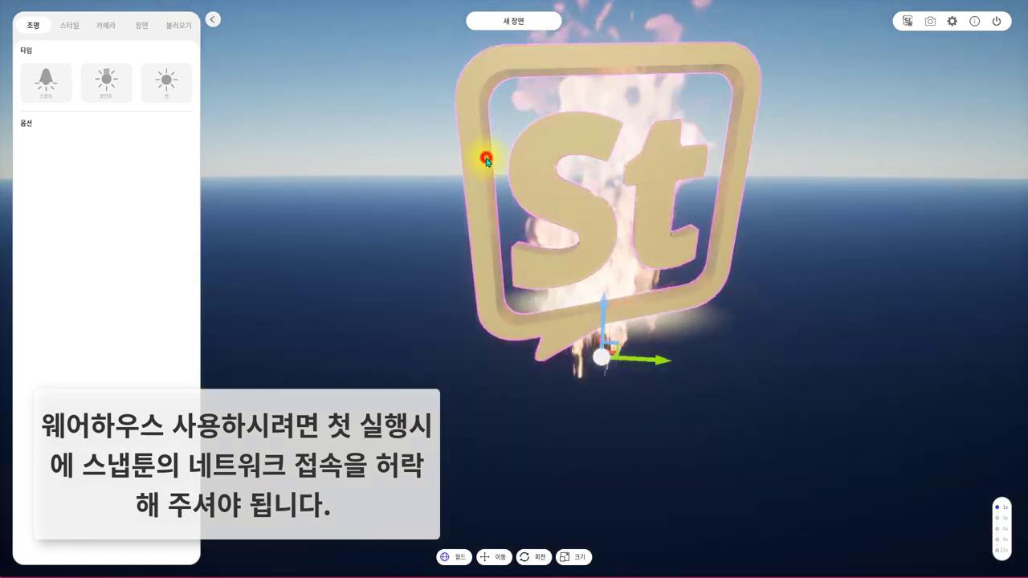
pyautogui.press('Delete')
pyautogui.click(597, 332)
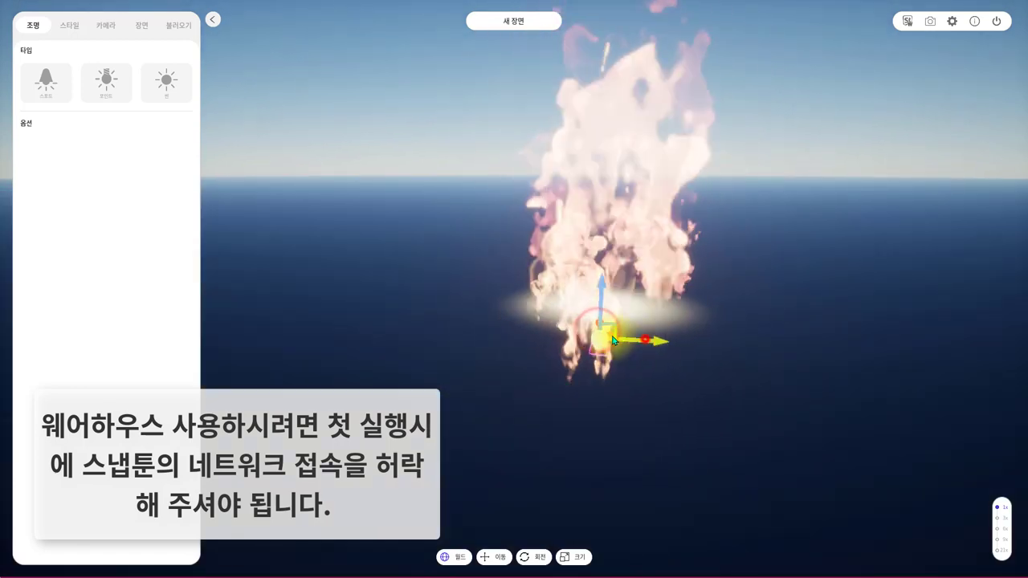
pyautogui.press('Delete')
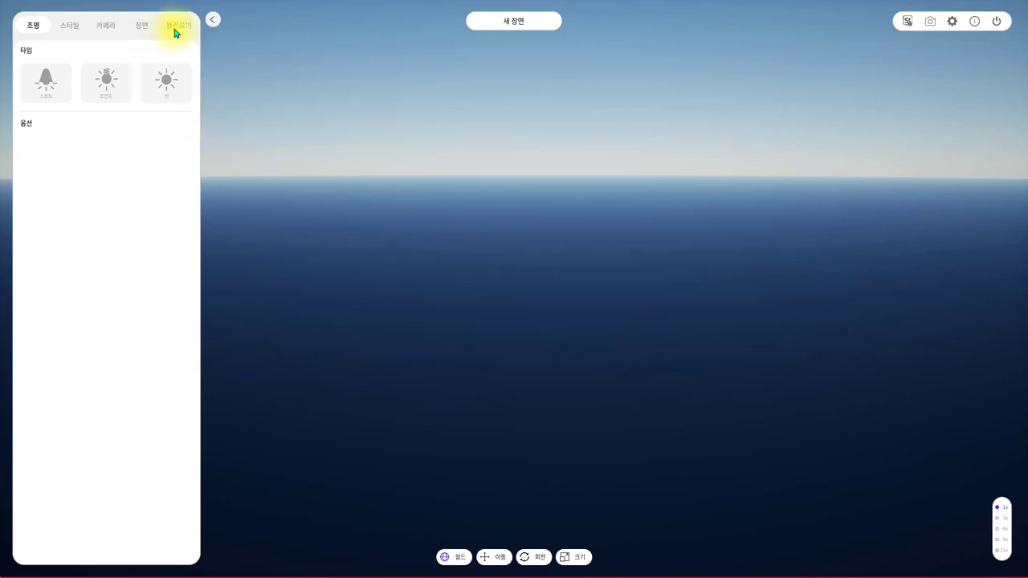
# Step: Open the Snaptoon Warehouse asset library, then dismiss the account login menu
pyautogui.click(908, 23)
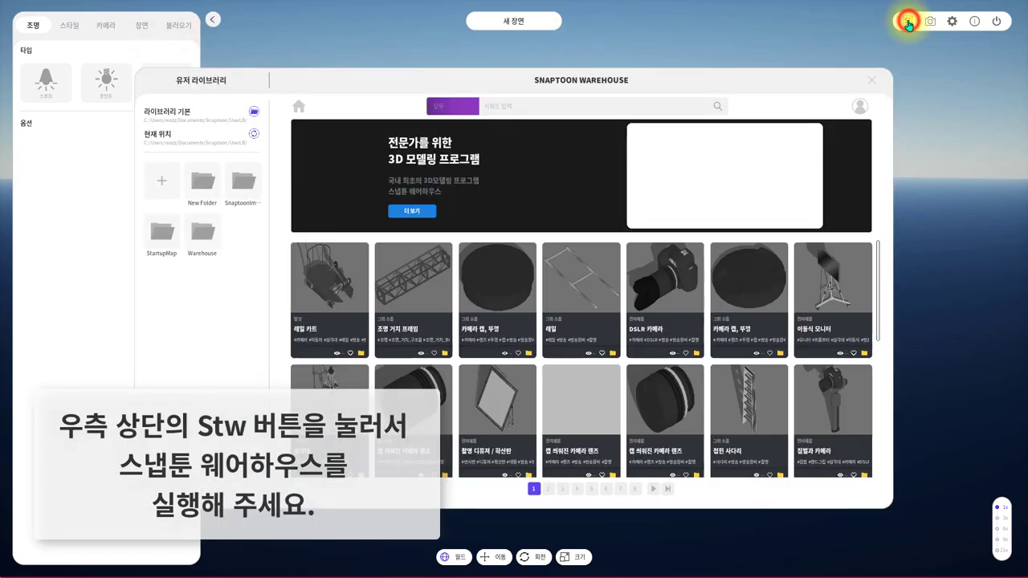
pyautogui.click(722, 76)
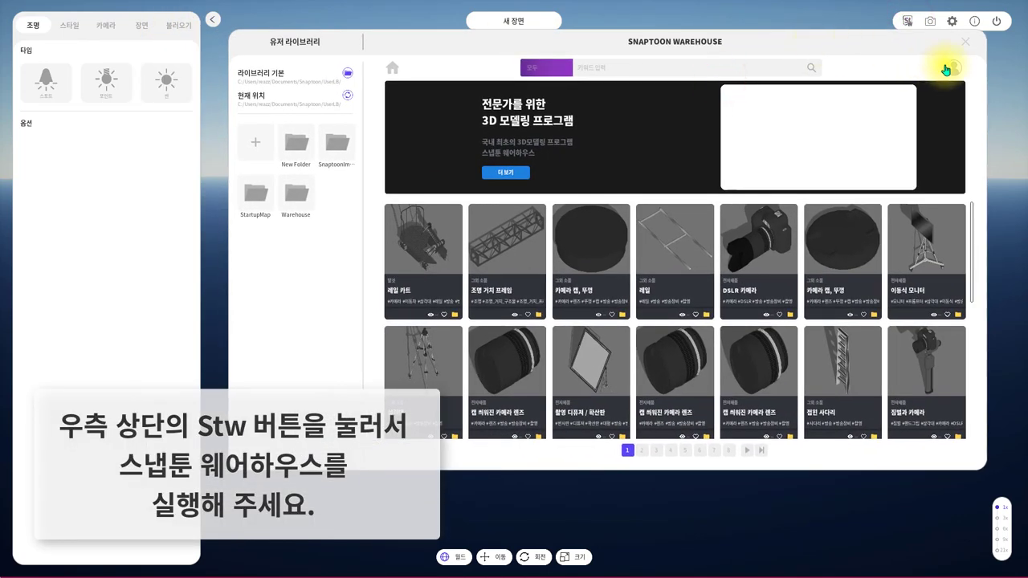
pyautogui.click(953, 69)
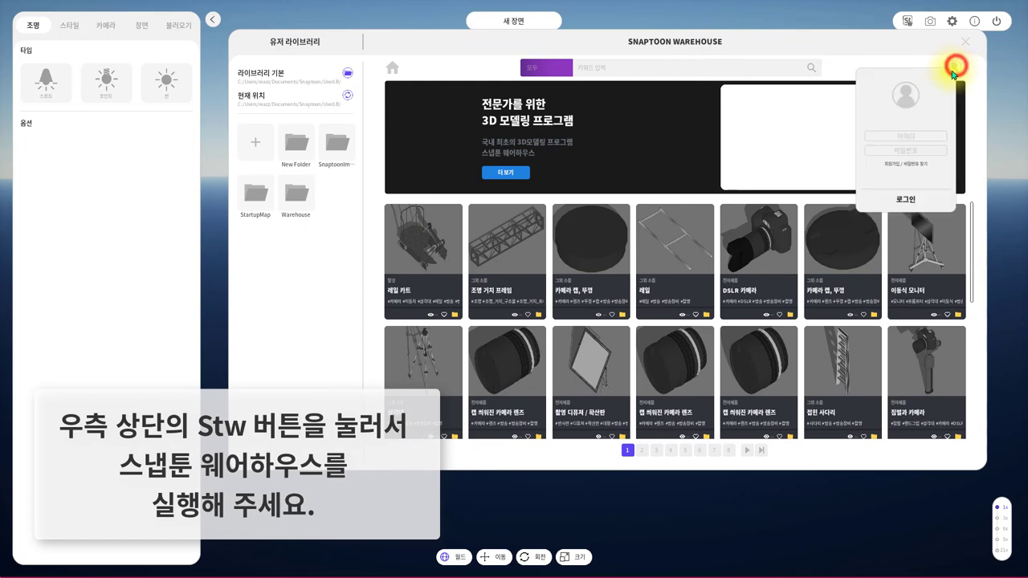
pyautogui.click(911, 139)
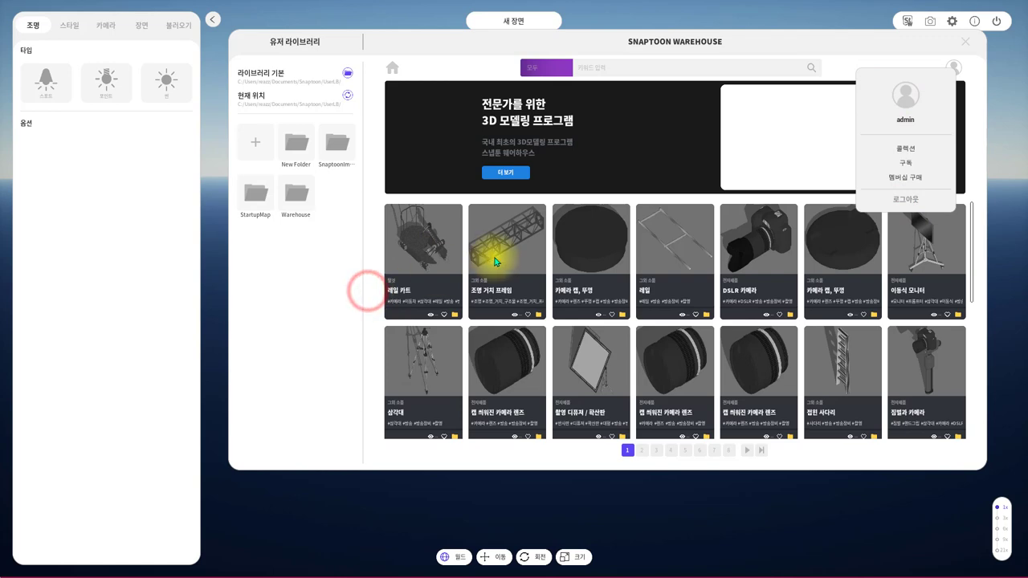
pyautogui.click(693, 155)
# Step: With category set to All, page through to page 5 and scroll to the 벨벳 스툴, 붉은색 card
pyautogui.scroll(-1, 747, 232)
pyautogui.scroll(-3, 746, 231)
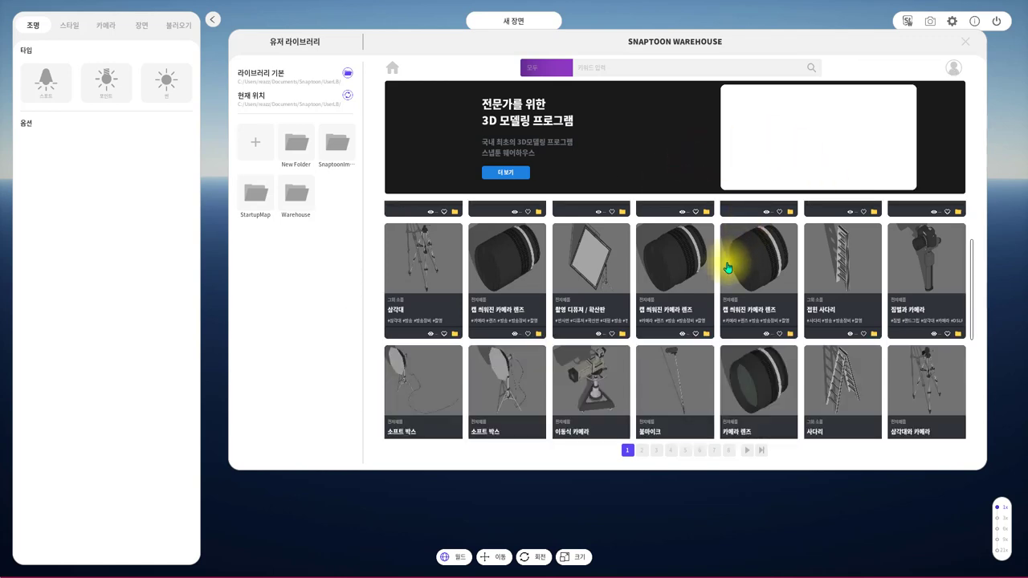
pyautogui.scroll(-2, 727, 268)
pyautogui.click(591, 67)
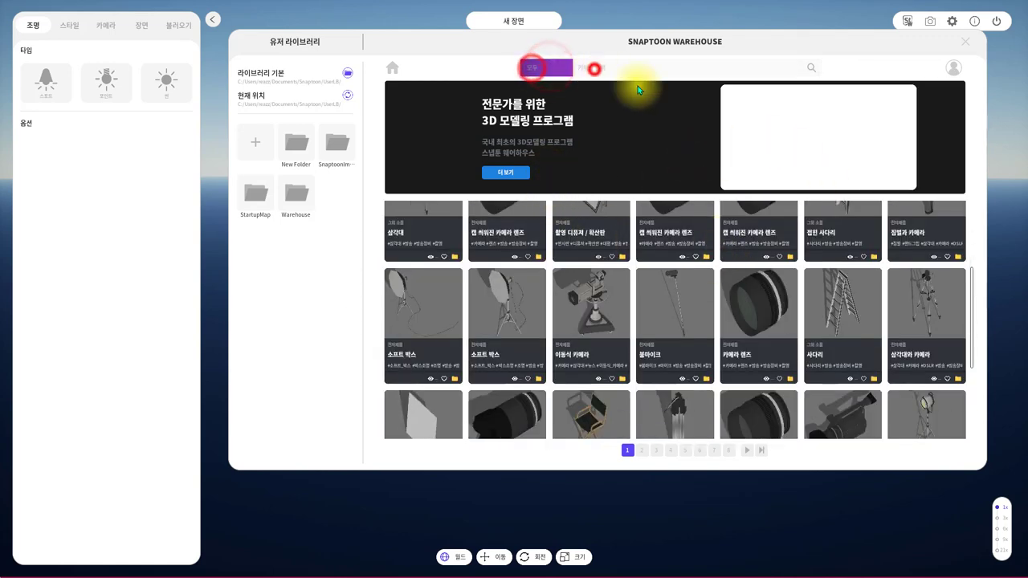
pyautogui.scroll(-3, 638, 310)
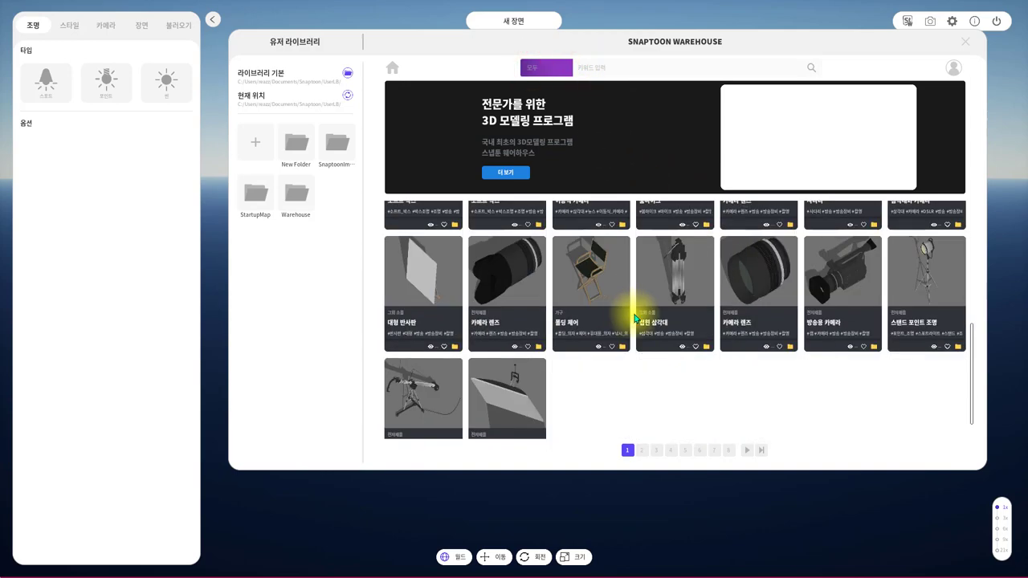
pyautogui.scroll(-3, 638, 310)
pyautogui.click(642, 450)
pyautogui.scroll(-3, 664, 344)
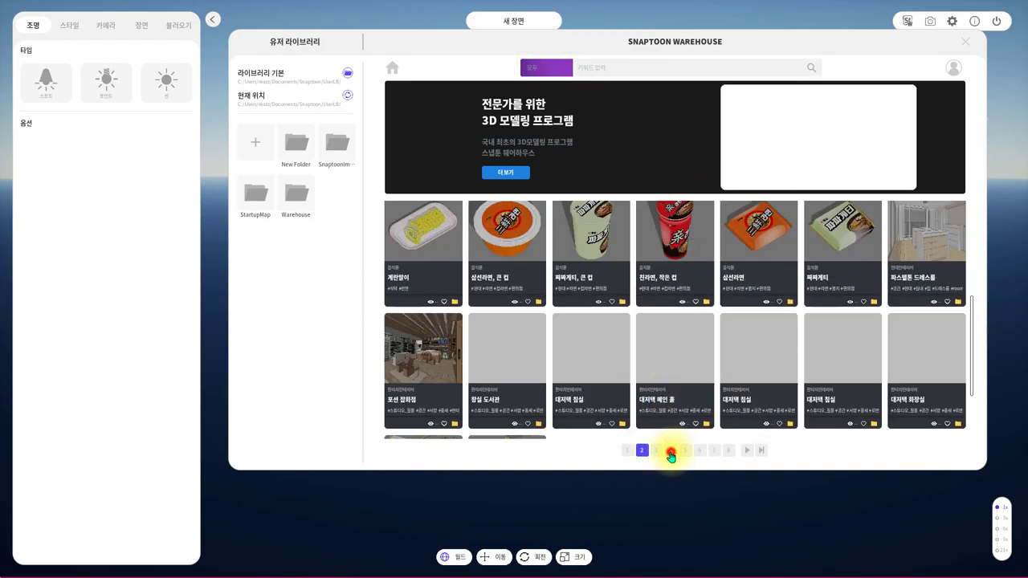
pyautogui.click(671, 449)
pyautogui.scroll(-5, 675, 351)
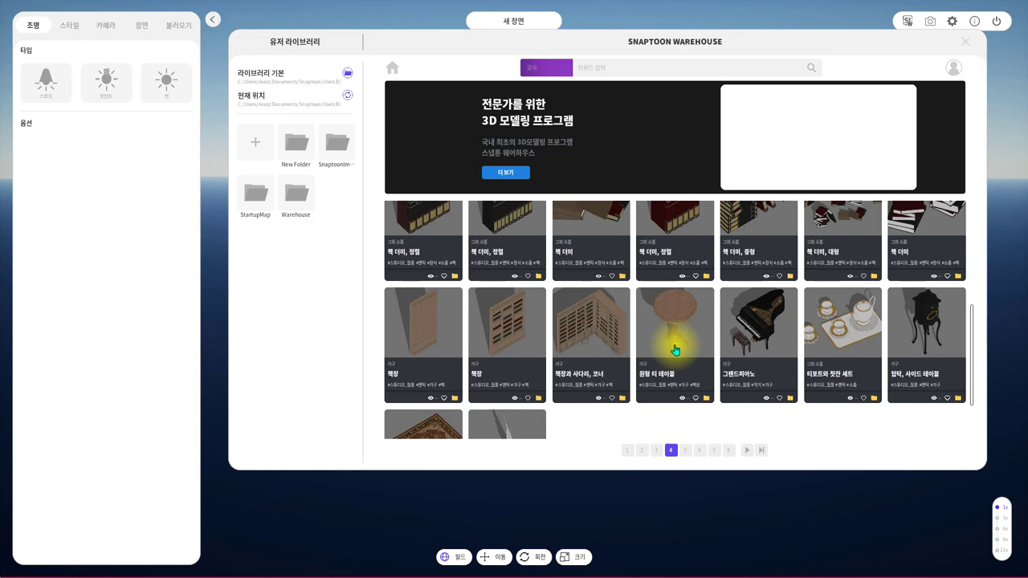
pyautogui.click(686, 451)
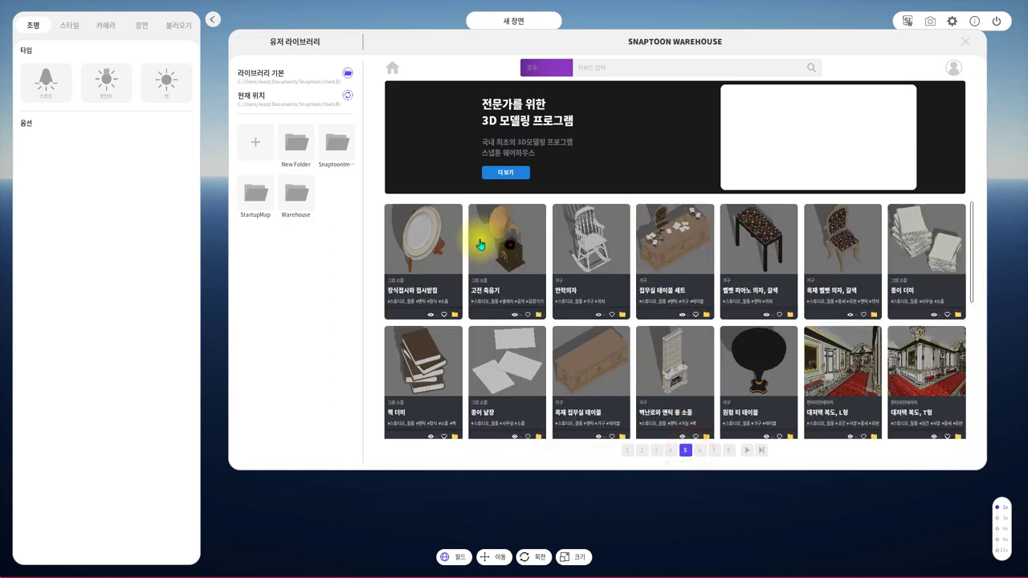
pyautogui.scroll(-2, 484, 279)
pyautogui.scroll(3, 490, 277)
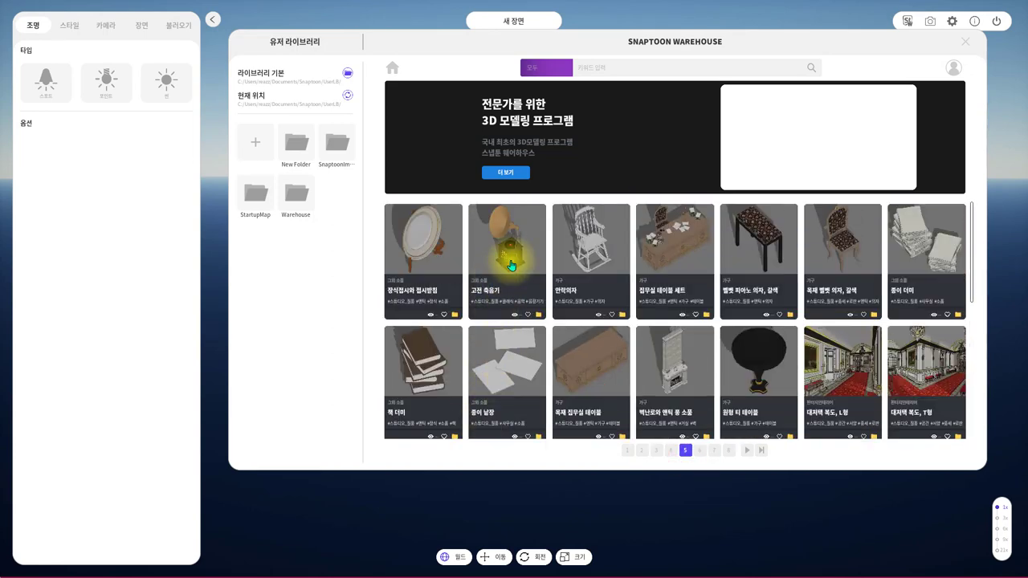
pyautogui.scroll(-2, 514, 250)
pyautogui.scroll(-2, 562, 305)
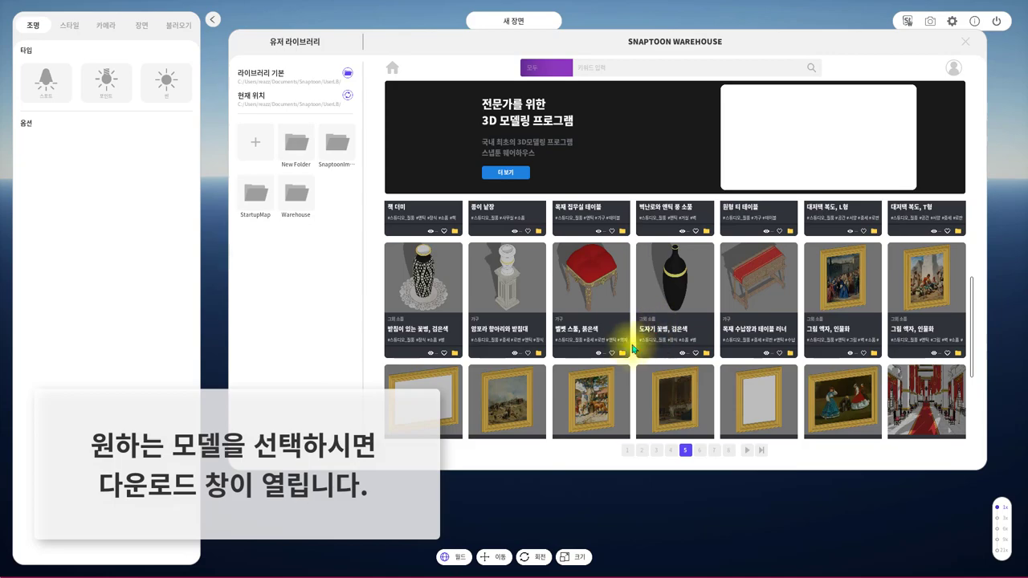
# Step: Download the red velvet stool and load Group6202 from Warehouse > 벨벳 스툴 into the scene
pyautogui.click(595, 270)
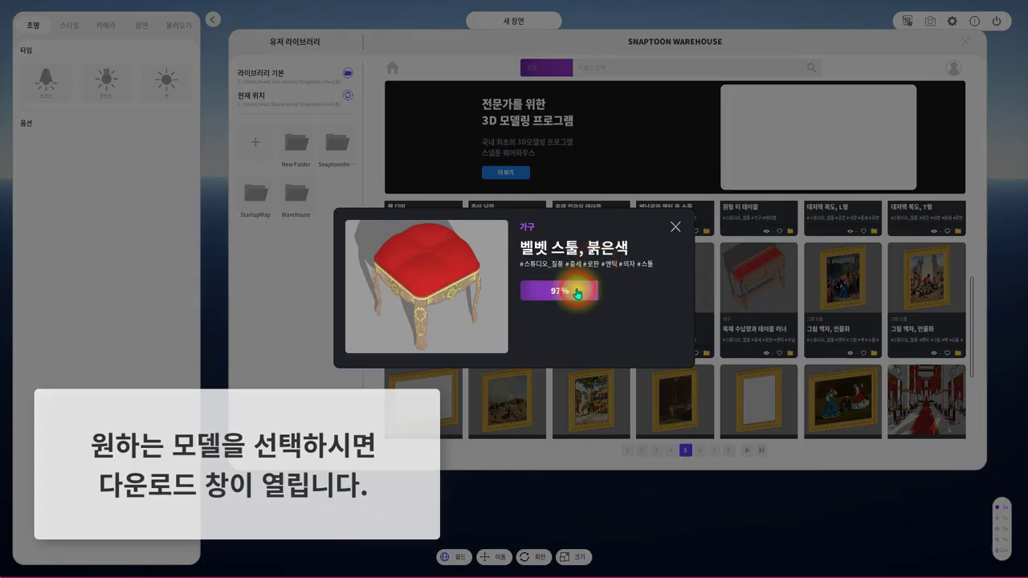
pyautogui.click(675, 226)
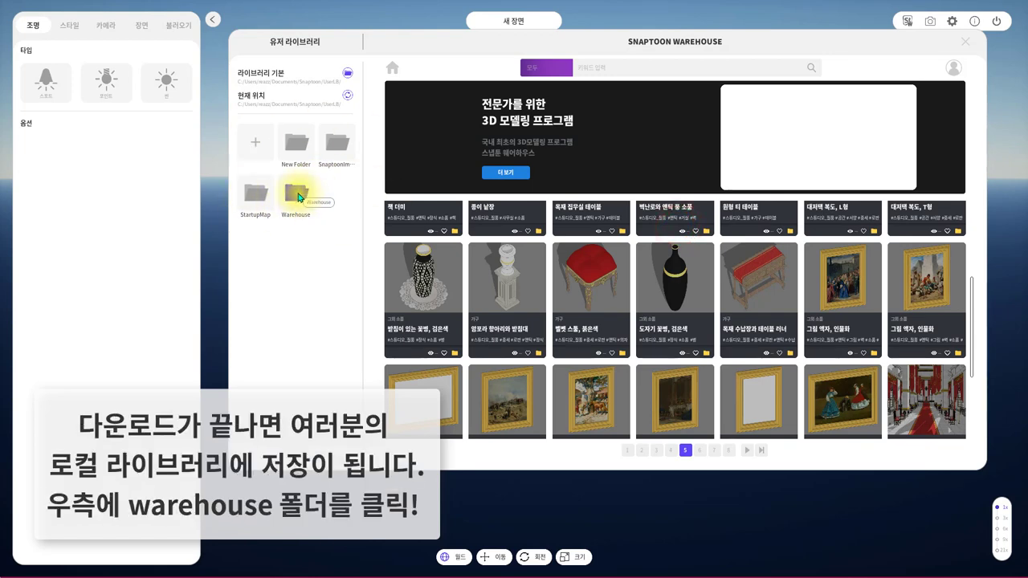
pyautogui.click(298, 197)
pyautogui.scroll(-3, 294, 310)
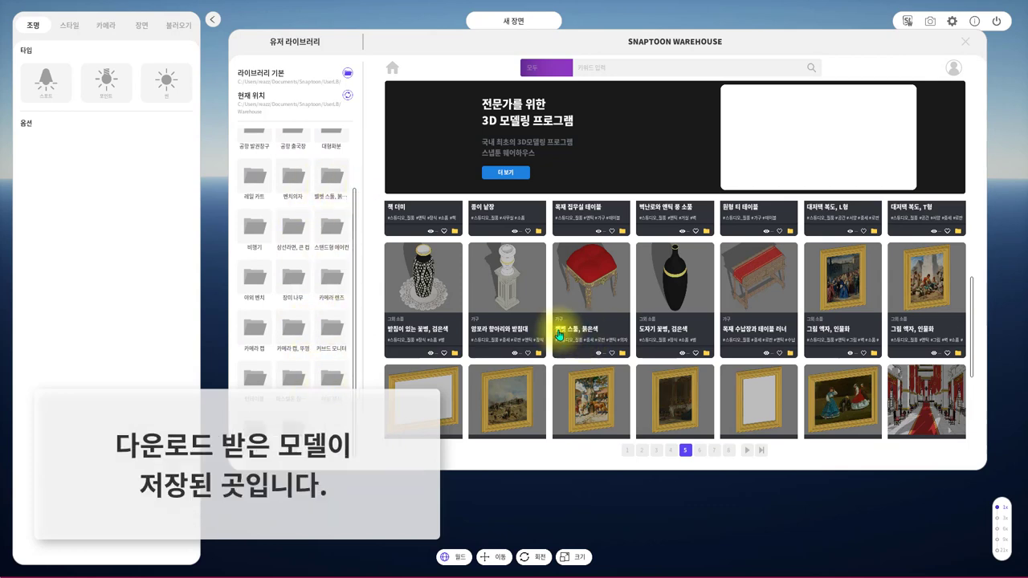
pyautogui.click(332, 183)
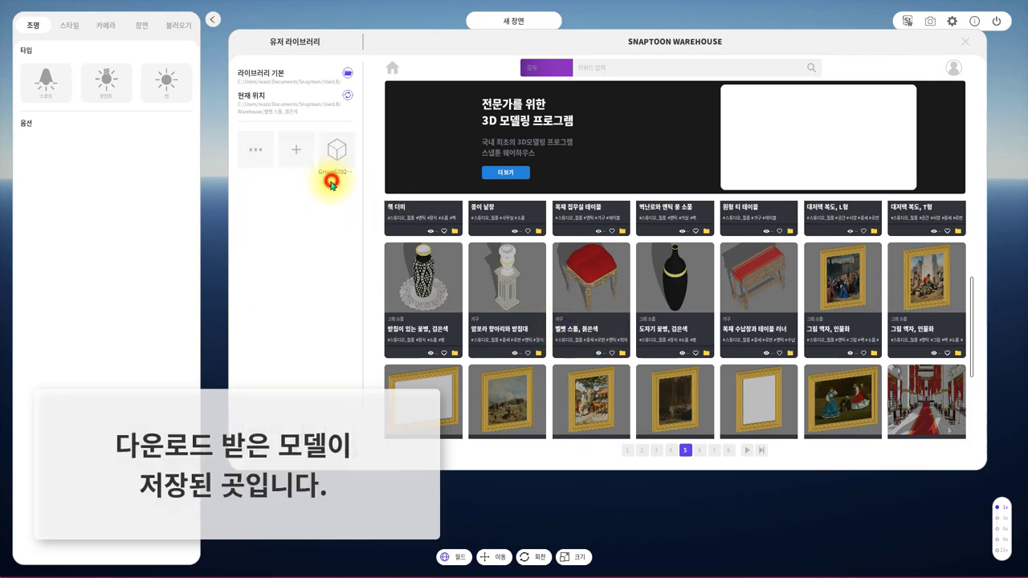
pyautogui.click(331, 153)
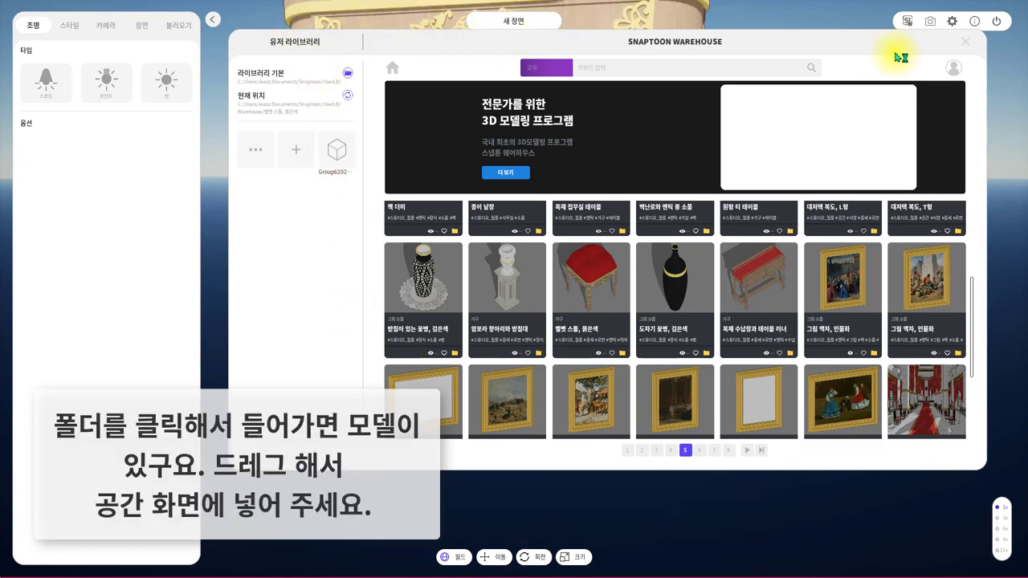
pyautogui.click(967, 42)
pyautogui.doubleClick(651, 153)
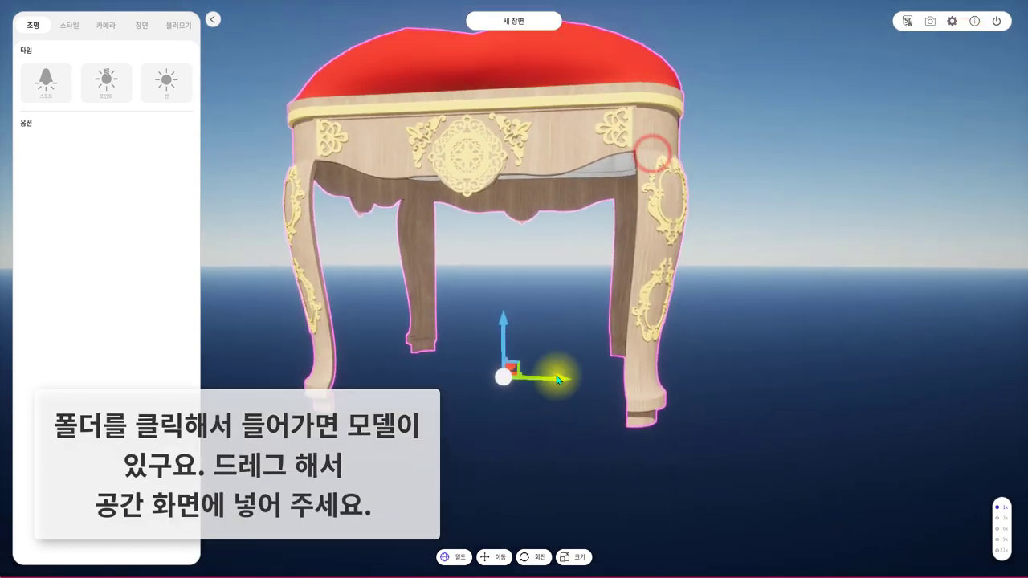
# Step: Orbit and pan around the placed stool to look down on it
pyautogui.scroll(-5, 597, 282)
pyautogui.scroll(5, 573, 298)
pyautogui.moveTo(574, 297); pyautogui.dragTo(642, 315)
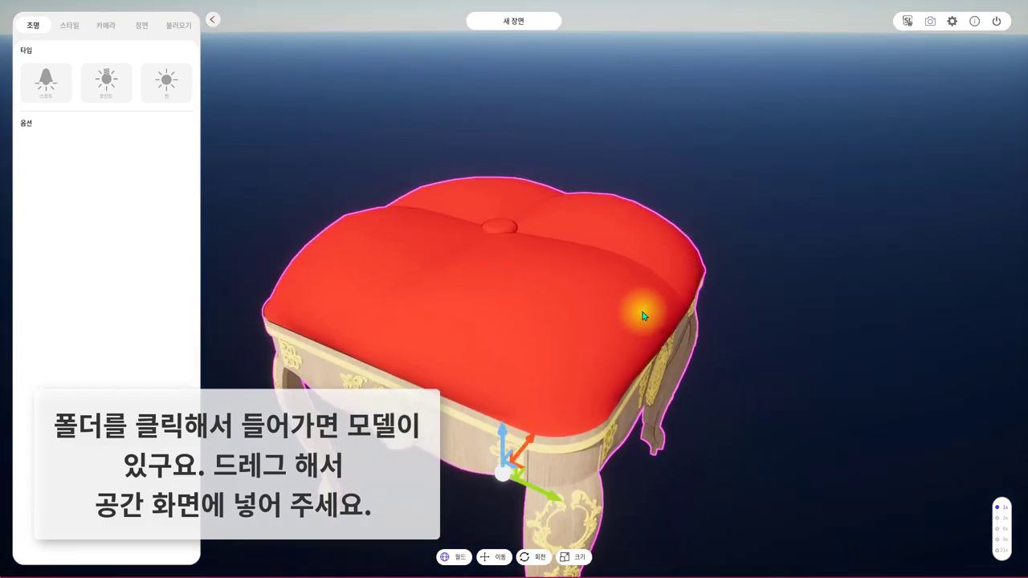
pyautogui.scroll(-5, 642, 315)
pyautogui.moveTo(571, 338)
pyautogui.mouseDown()
pyautogui.moveTo(476, 286)
pyautogui.moveTo(635, 339)
pyautogui.mouseUp()
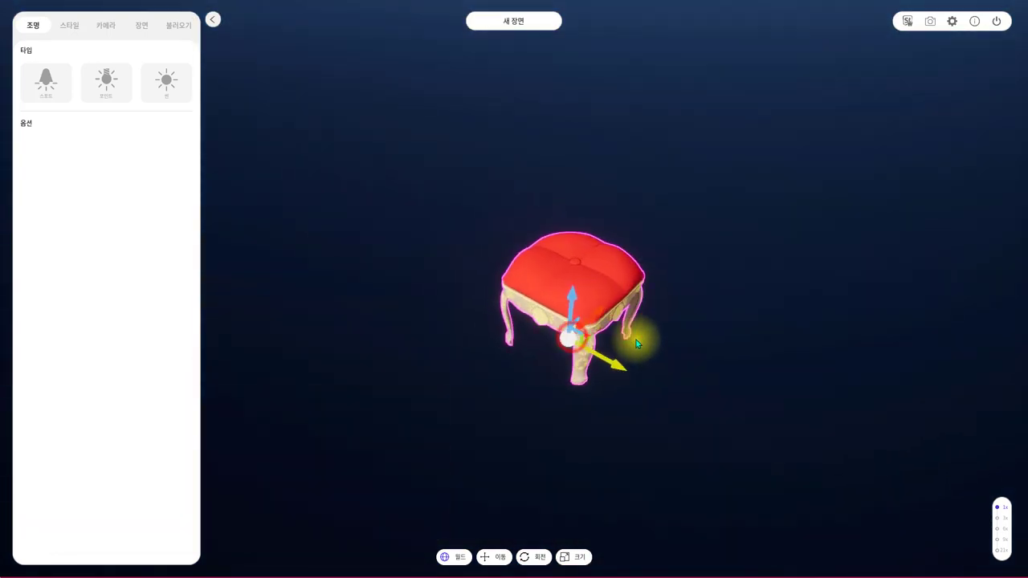
pyautogui.click(607, 202)
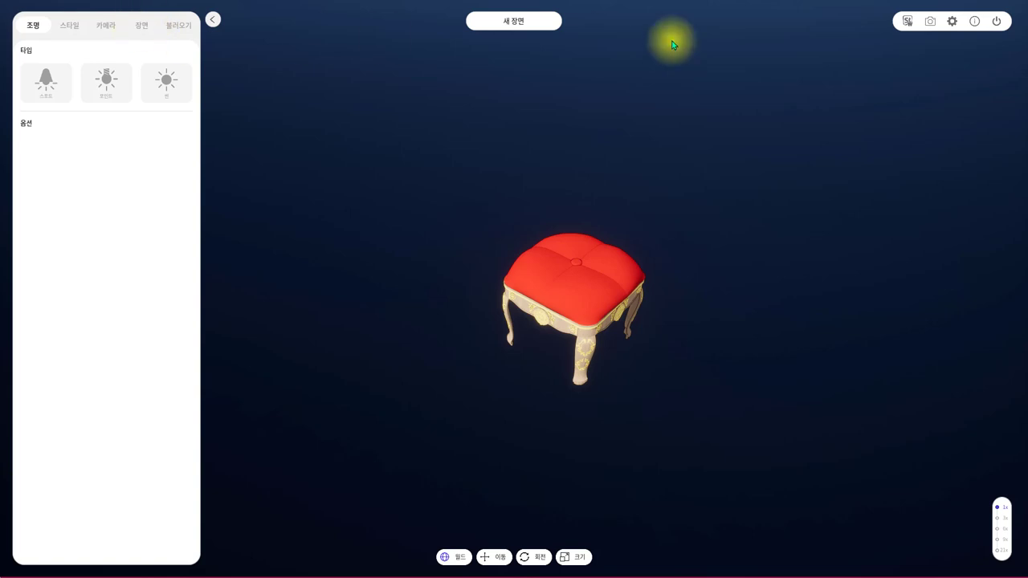
# Step: Drag a second stool Group copy into the scene, choosing Overwrite, and orbit to view both
pyautogui.click(907, 21)
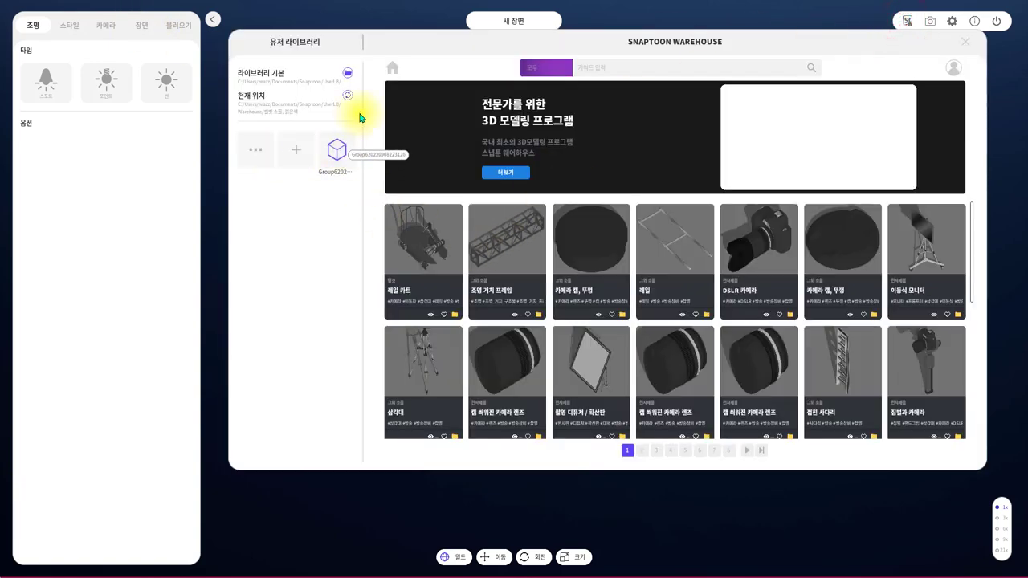
pyautogui.moveTo(404, 41); pyautogui.dragTo(785, 51)
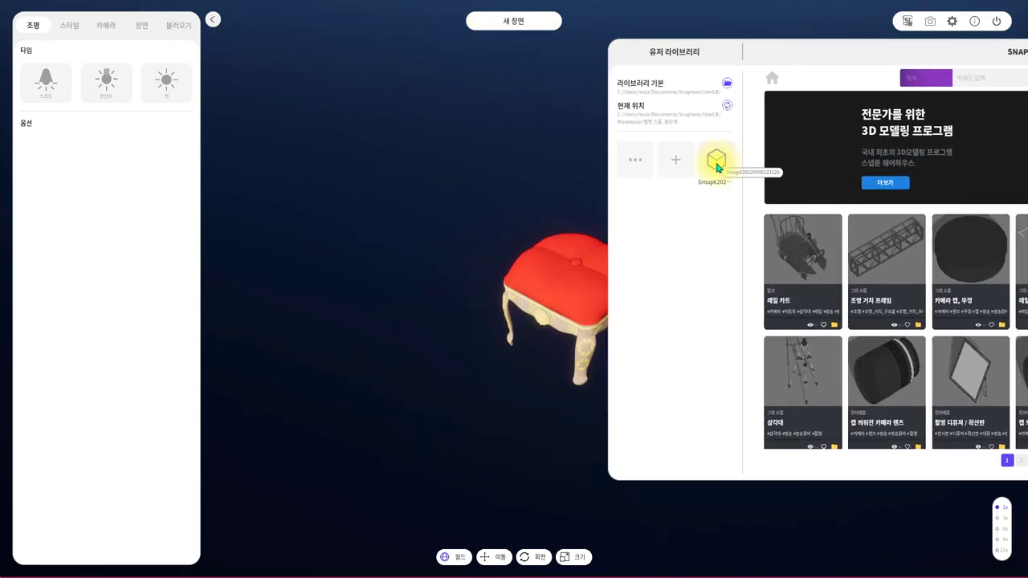
pyautogui.moveTo(715, 165); pyautogui.dragTo(404, 287)
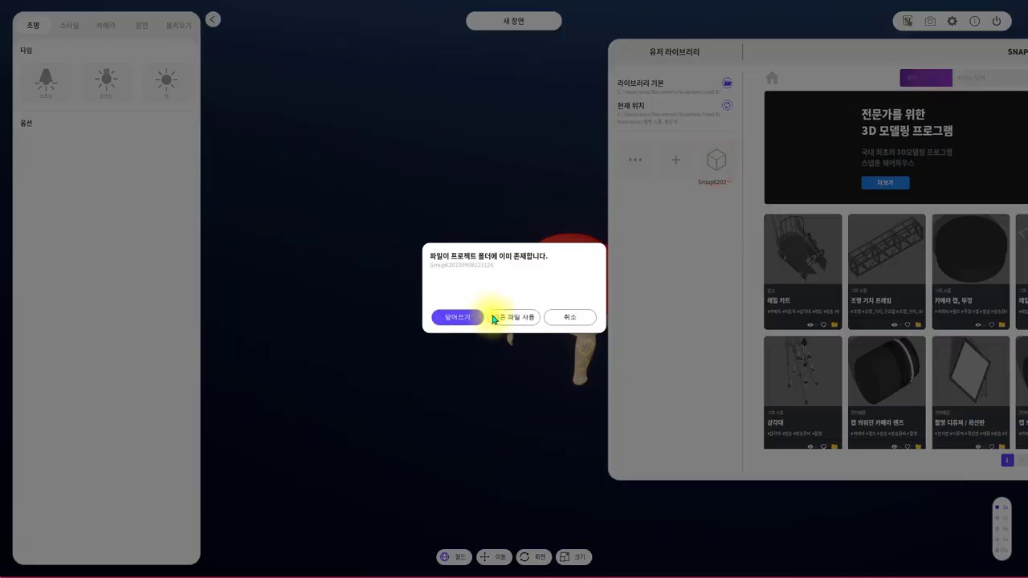
pyautogui.click(458, 317)
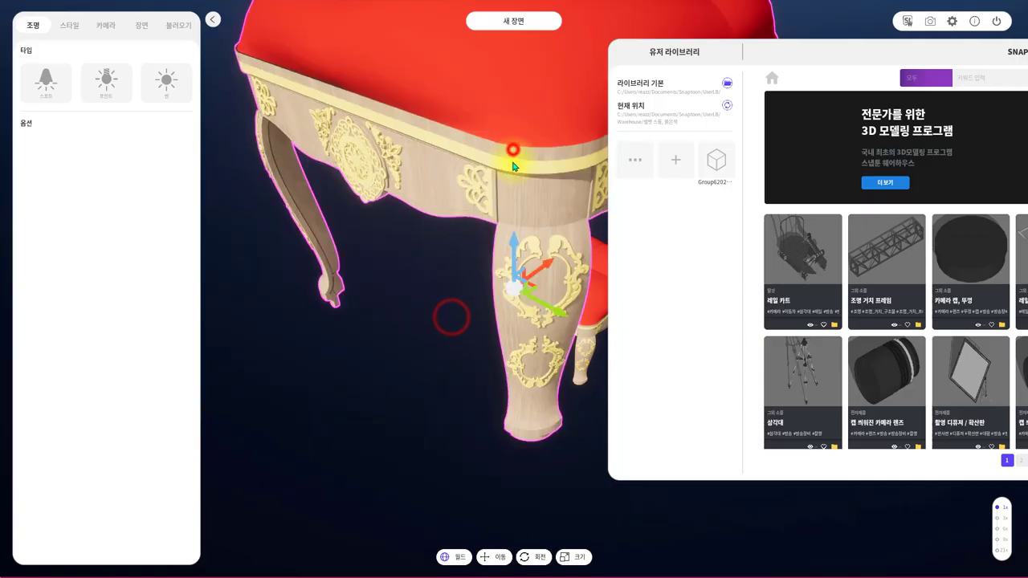
pyautogui.moveTo(554, 482); pyautogui.dragTo(388, 294)
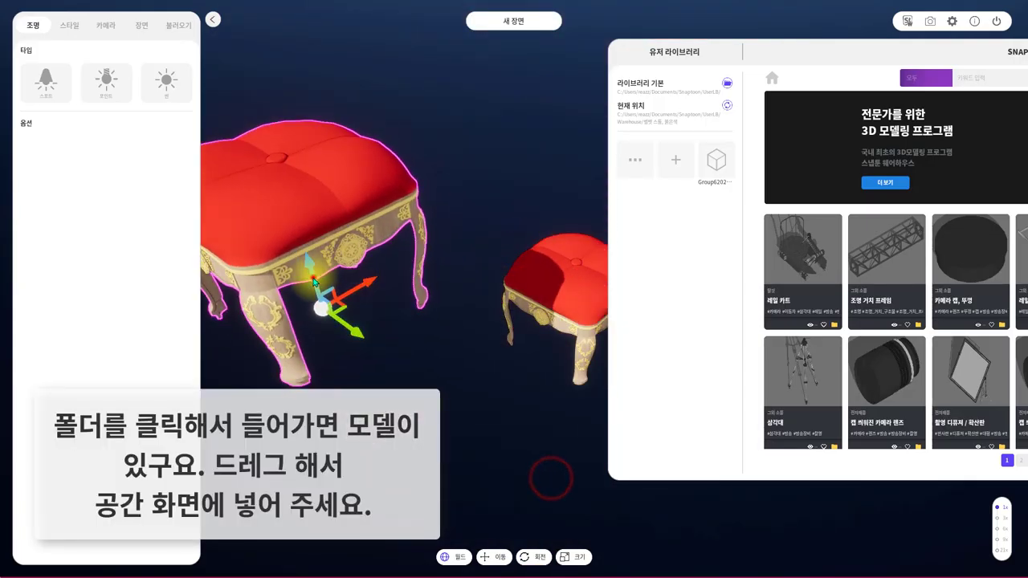
pyautogui.moveTo(313, 277); pyautogui.dragTo(382, 381)
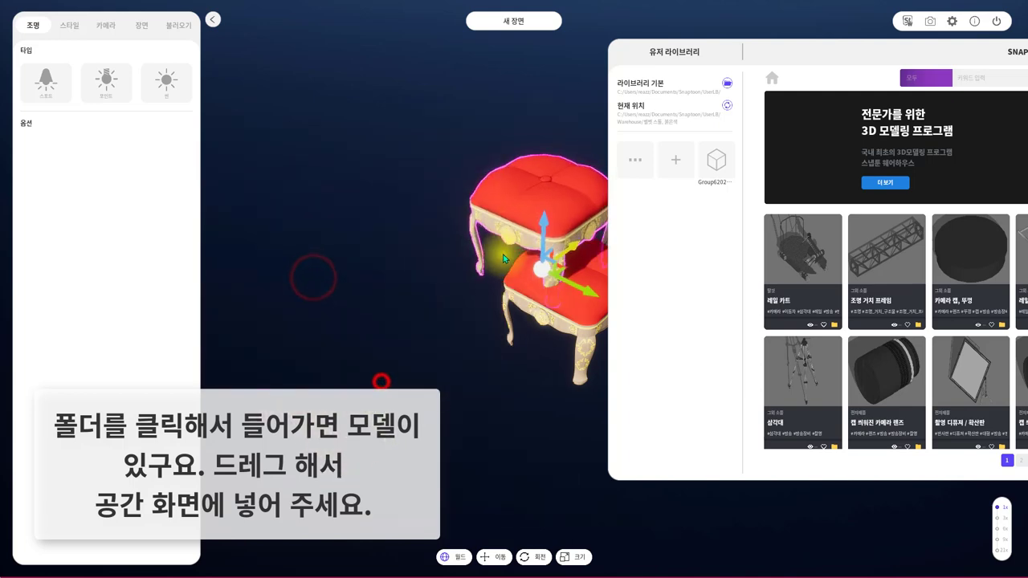
pyautogui.moveTo(504, 258); pyautogui.dragTo(437, 277)
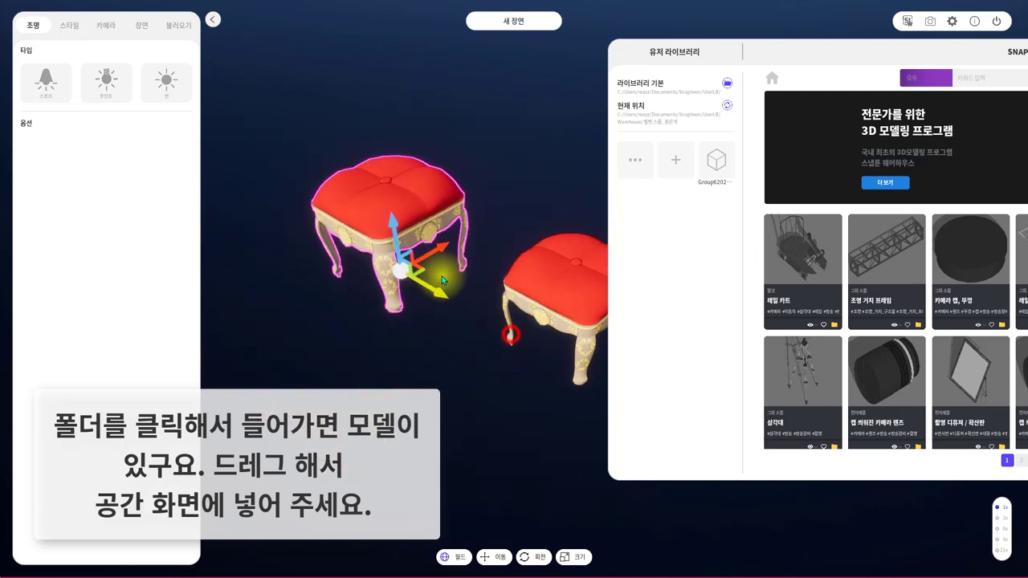
pyautogui.click(505, 171)
# Step: Download the 레일 카트 and drag Group9320 from its Warehouse folder beside the stools
pyautogui.click(823, 245)
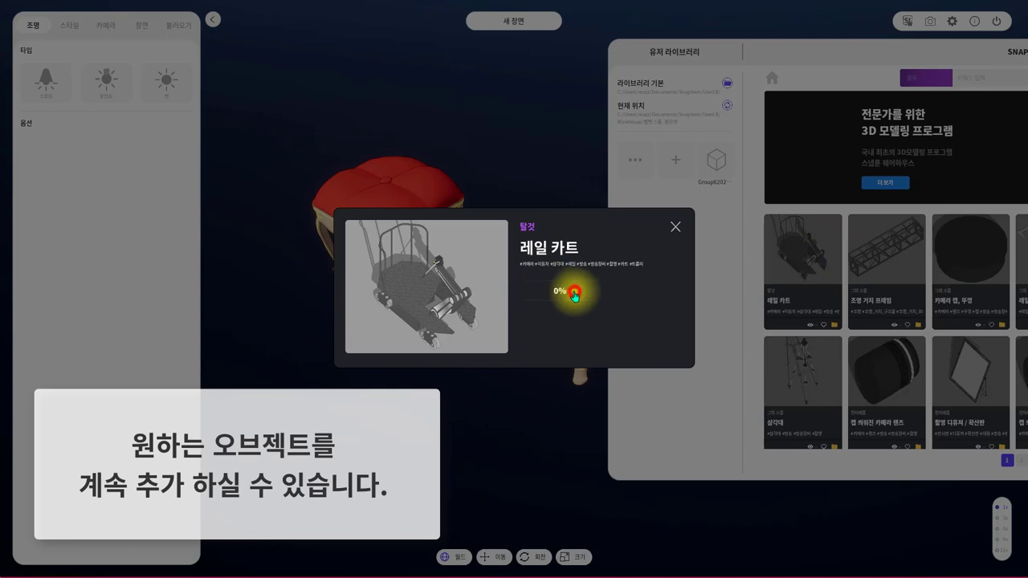
pyautogui.click(674, 228)
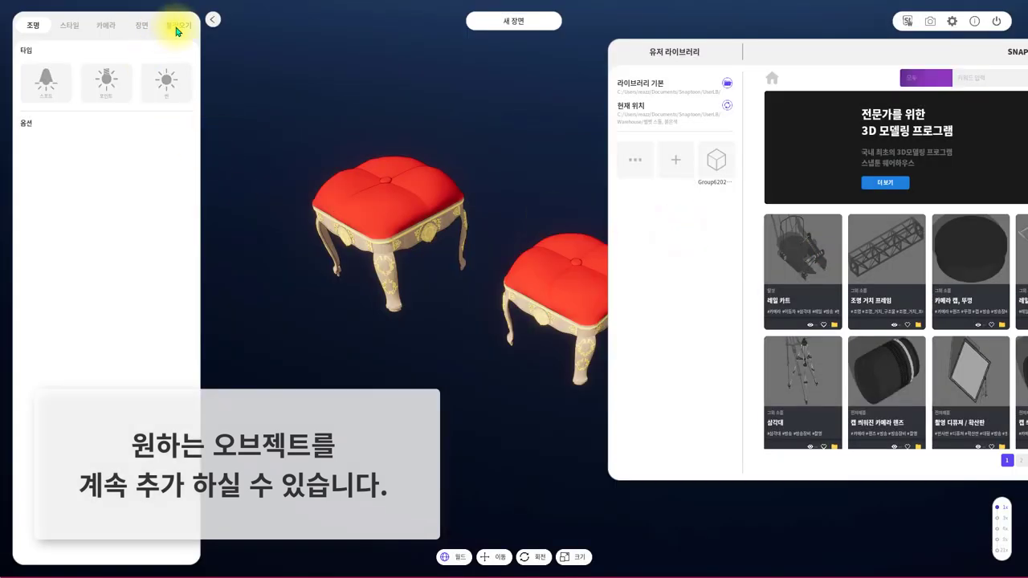
pyautogui.click(634, 157)
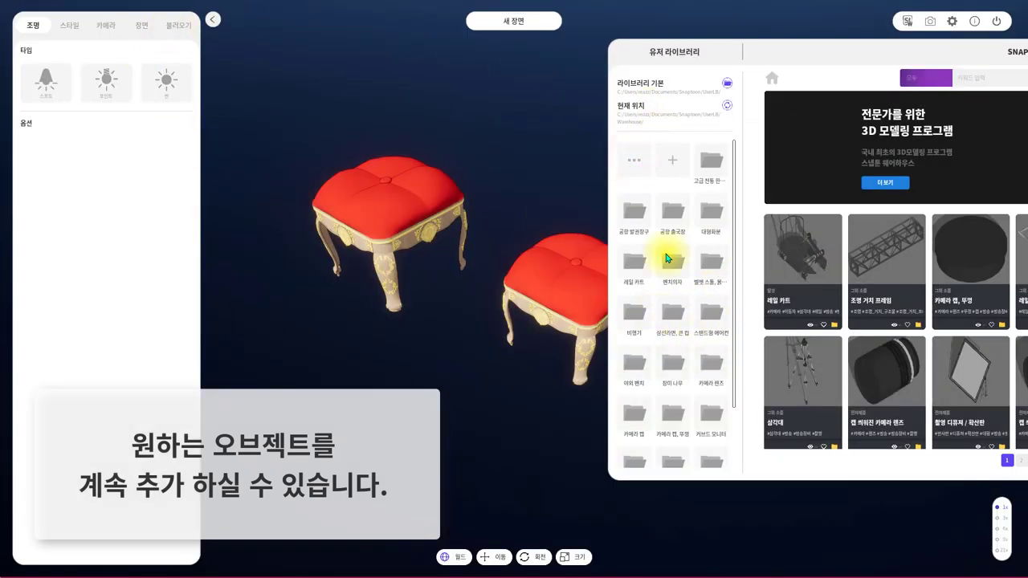
pyautogui.doubleClick(635, 276)
pyautogui.moveTo(716, 162); pyautogui.dragTo(383, 389)
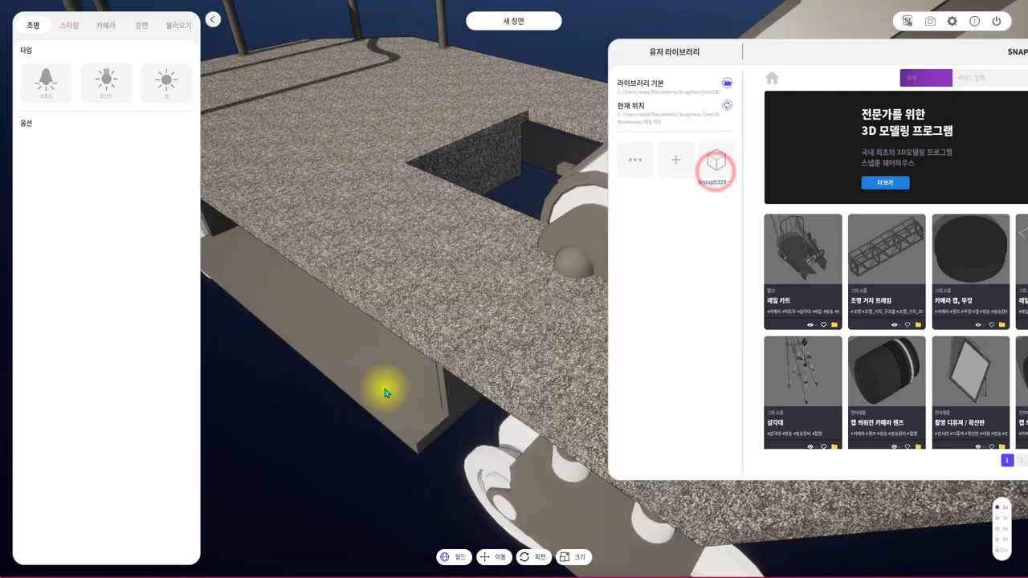
pyautogui.click(443, 296)
pyautogui.scroll(-10, 443, 296)
pyautogui.moveTo(443, 291)
pyautogui.mouseDown()
pyautogui.moveTo(538, 294)
pyautogui.moveTo(412, 229)
pyautogui.moveTo(374, 183)
pyautogui.moveTo(335, 160)
pyautogui.mouseUp()
pyautogui.click(481, 189)
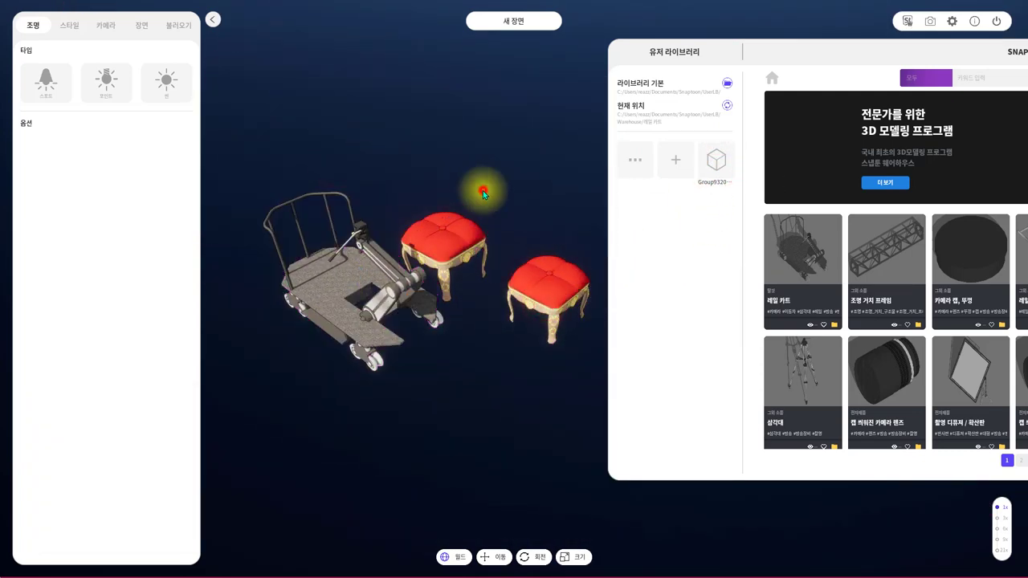
pyautogui.moveTo(832, 55); pyautogui.dragTo(551, 62)
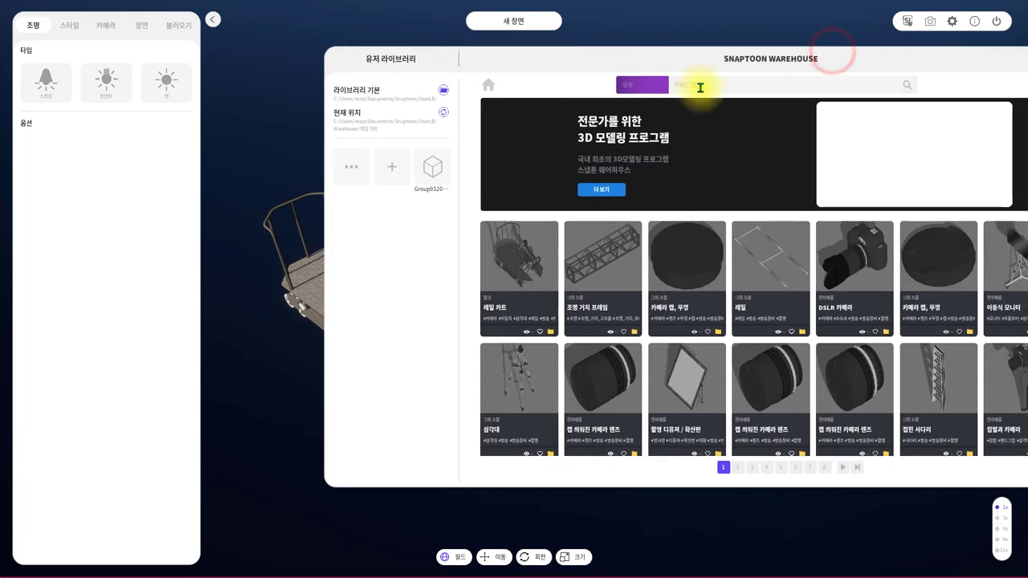
# Step: Jump to catalogue page 7 and download the 기자회견장 press-conference room
pyautogui.click(702, 86)
pyautogui.click(810, 467)
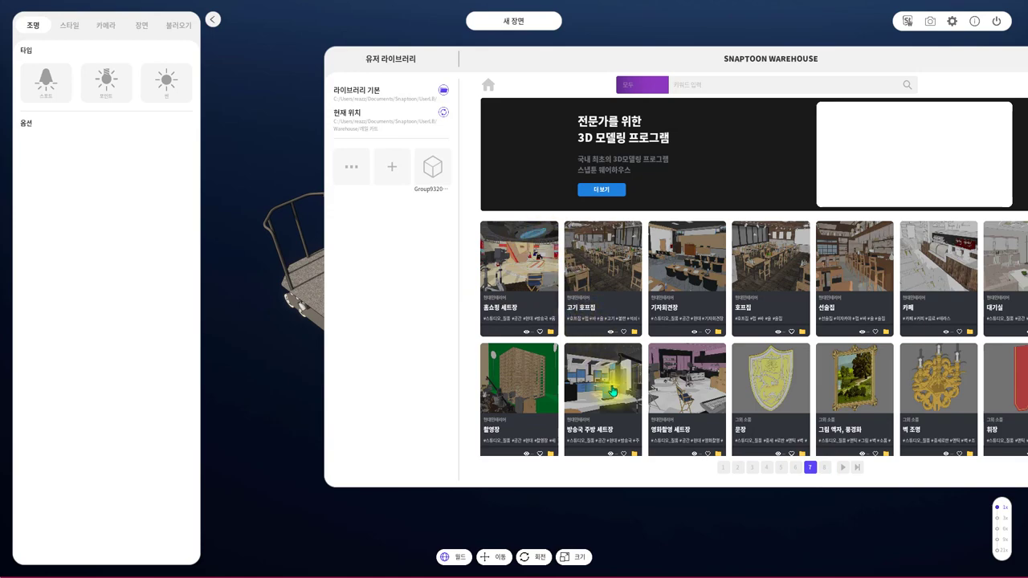
pyautogui.click(686, 256)
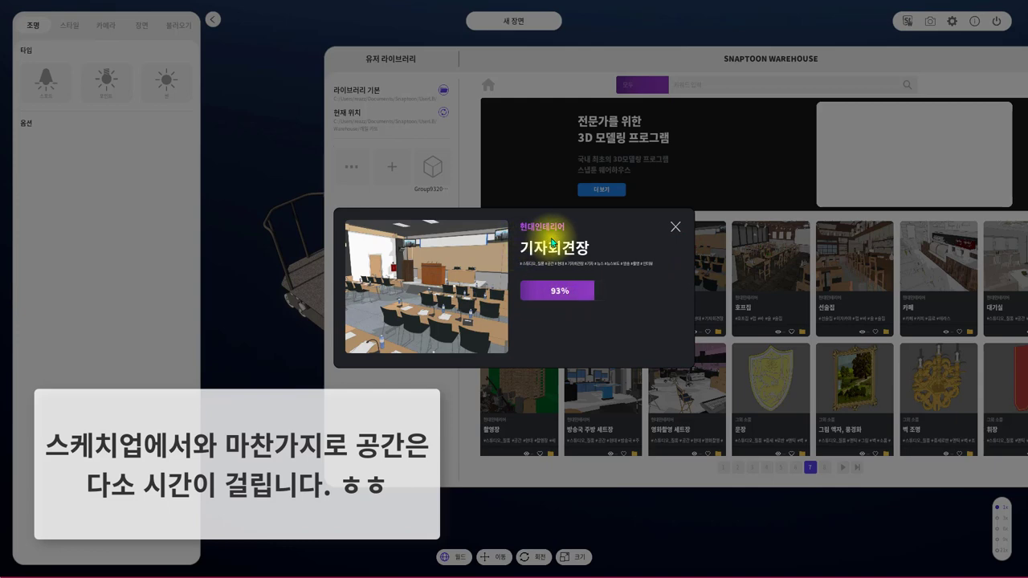
pyautogui.click(675, 230)
# Step: Open the 기자회견장 folder and place the conference room model in the scene
pyautogui.click(350, 168)
pyautogui.click(423, 222)
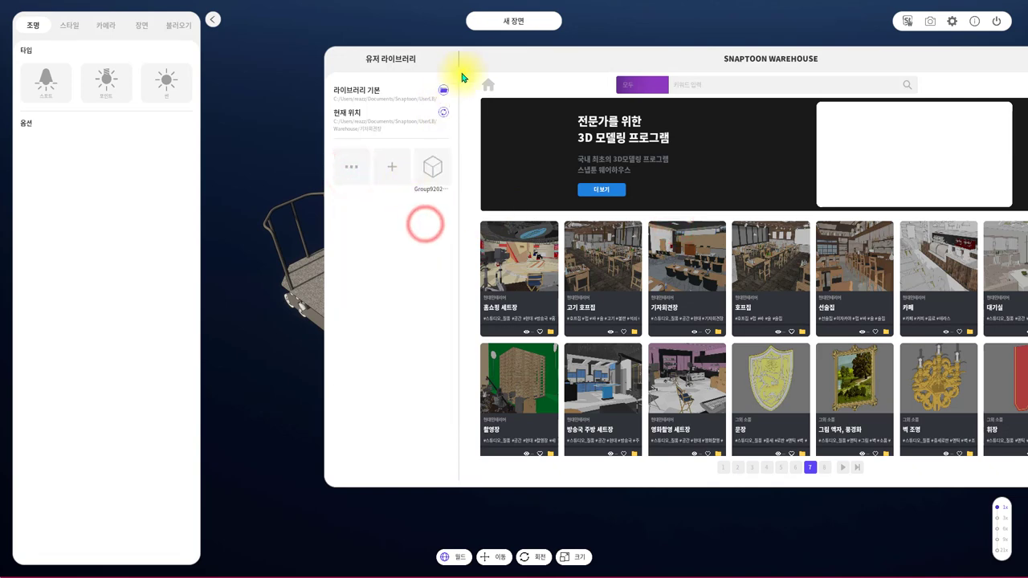
pyautogui.moveTo(462, 74); pyautogui.dragTo(577, 68)
pyautogui.click(548, 165)
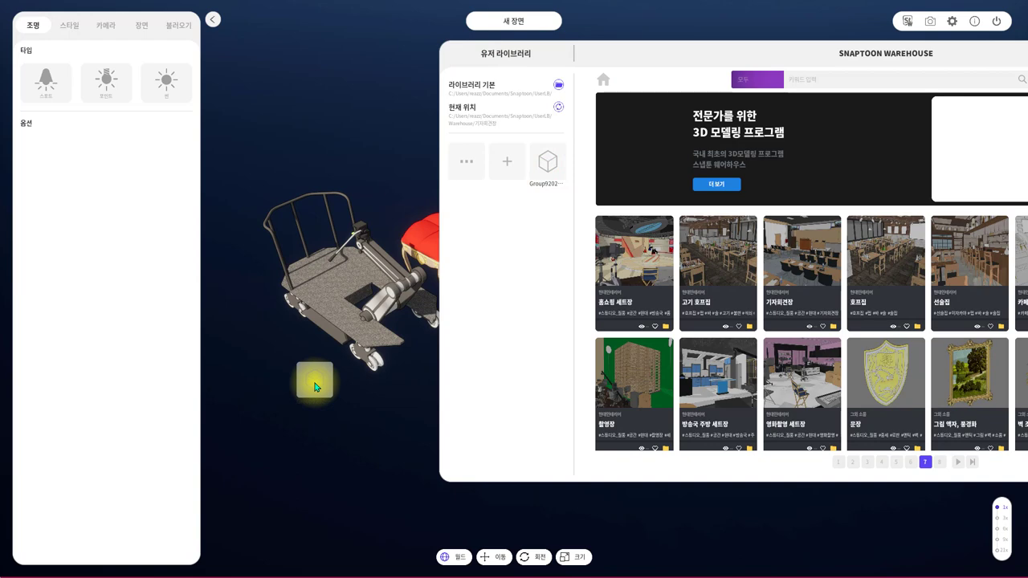
pyautogui.click(314, 377)
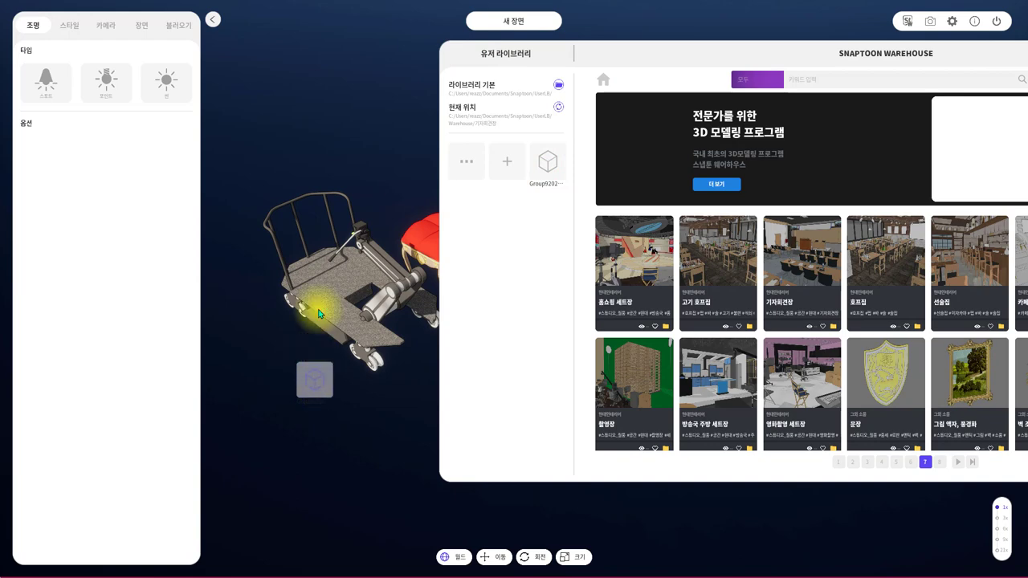
pyautogui.click(274, 122)
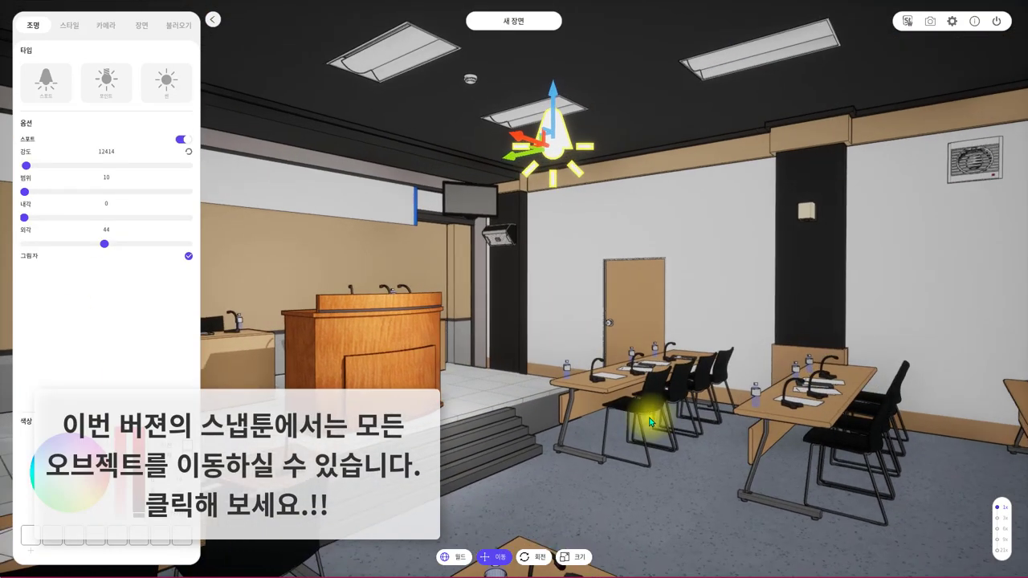
# Step: Drill into the desk group to select individual chairs and the desk microphone
pyautogui.click(658, 397)
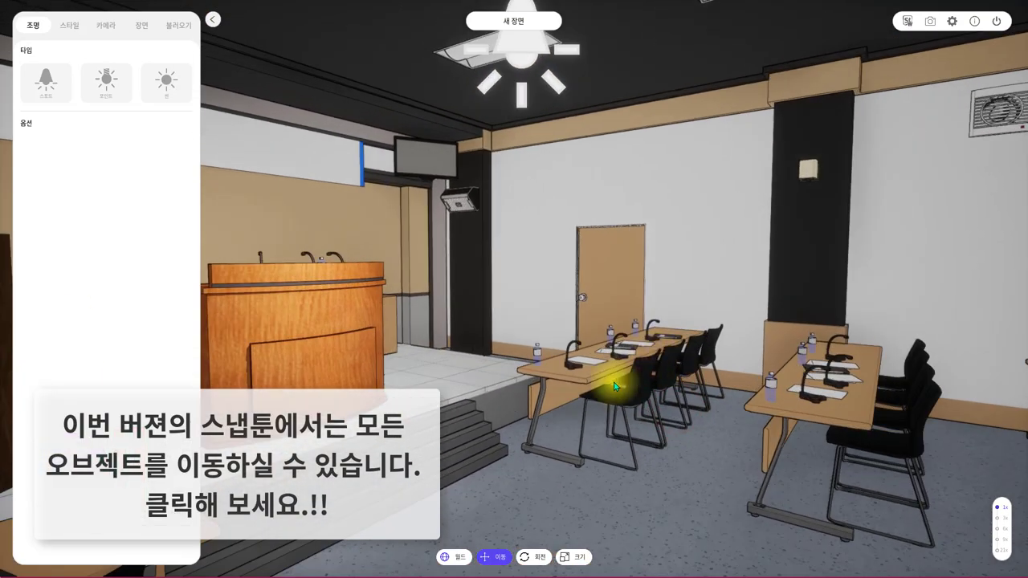
pyautogui.click(636, 371)
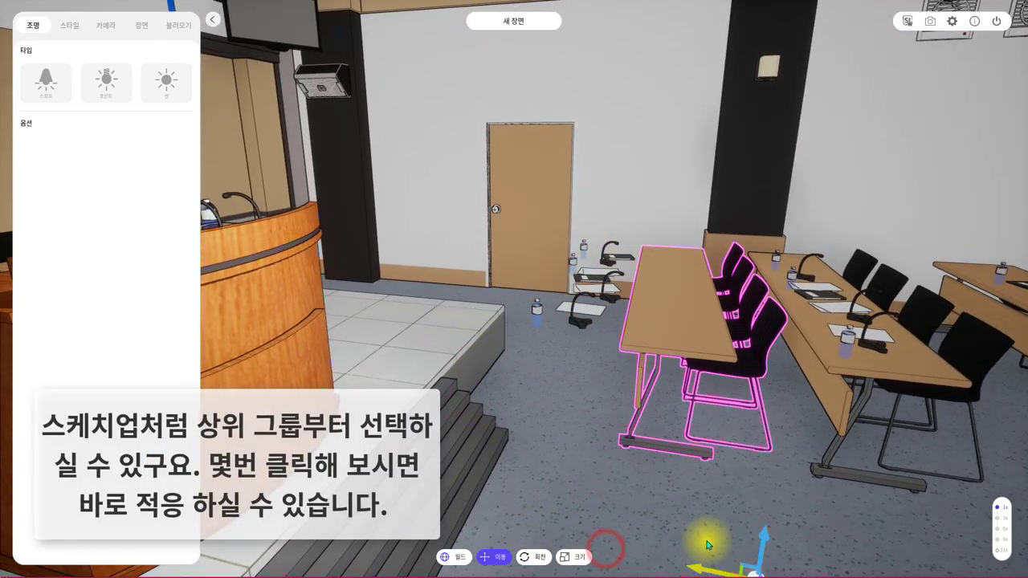
pyautogui.click(682, 319)
pyautogui.click(576, 320)
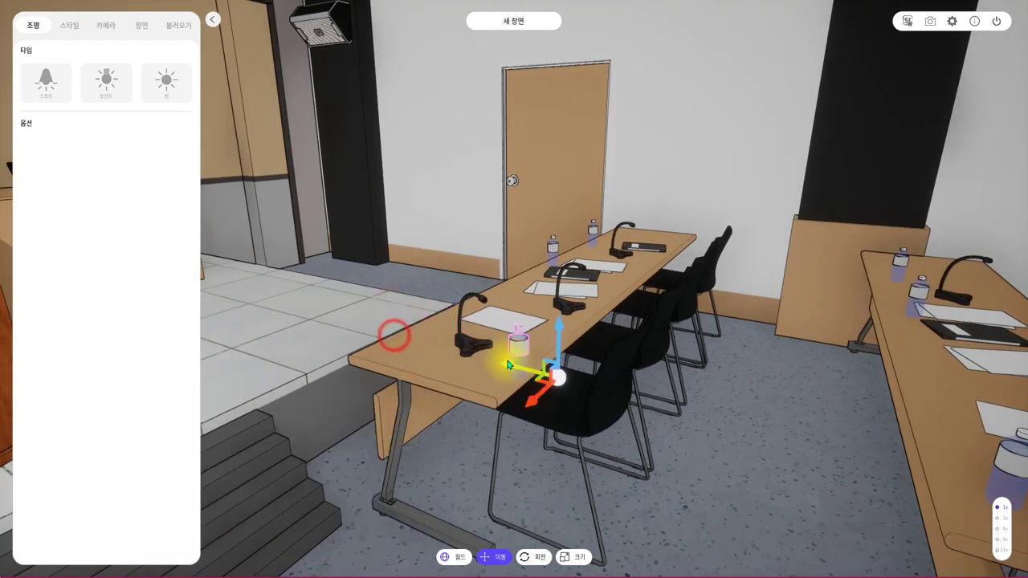
pyautogui.keyDown('shift'); pyautogui.click(470, 347); pyautogui.keyUp('shift')
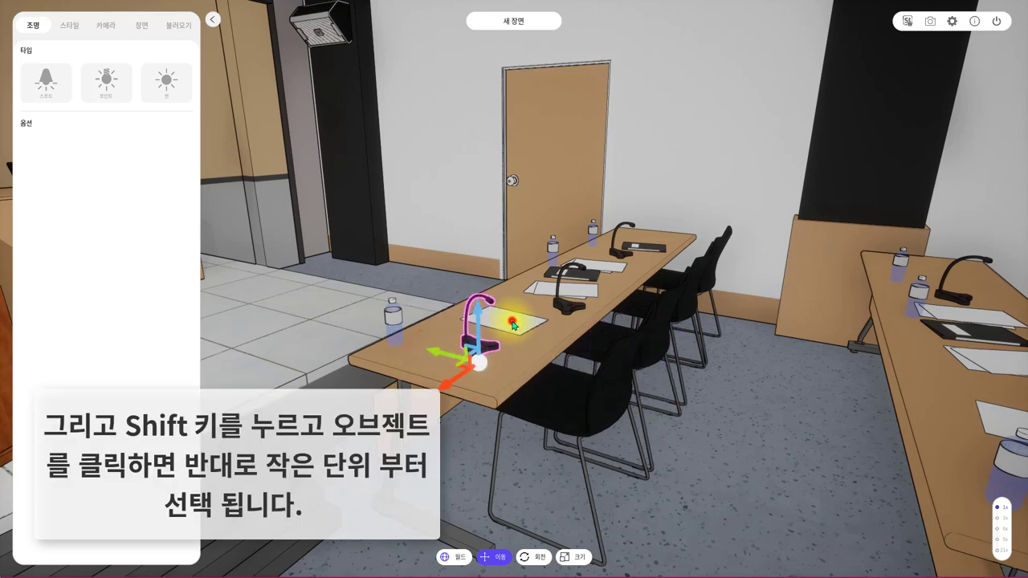
pyautogui.keyDown('shift'); pyautogui.click(573, 409); pyautogui.keyUp('shift')
pyautogui.scroll(-3, 572, 410)
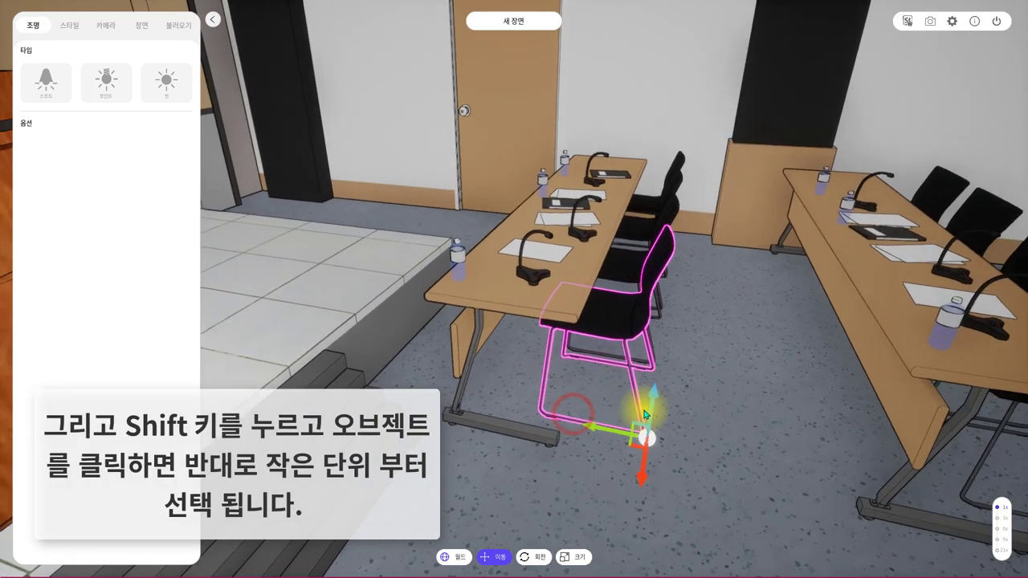
pyautogui.scroll(3, 594, 303)
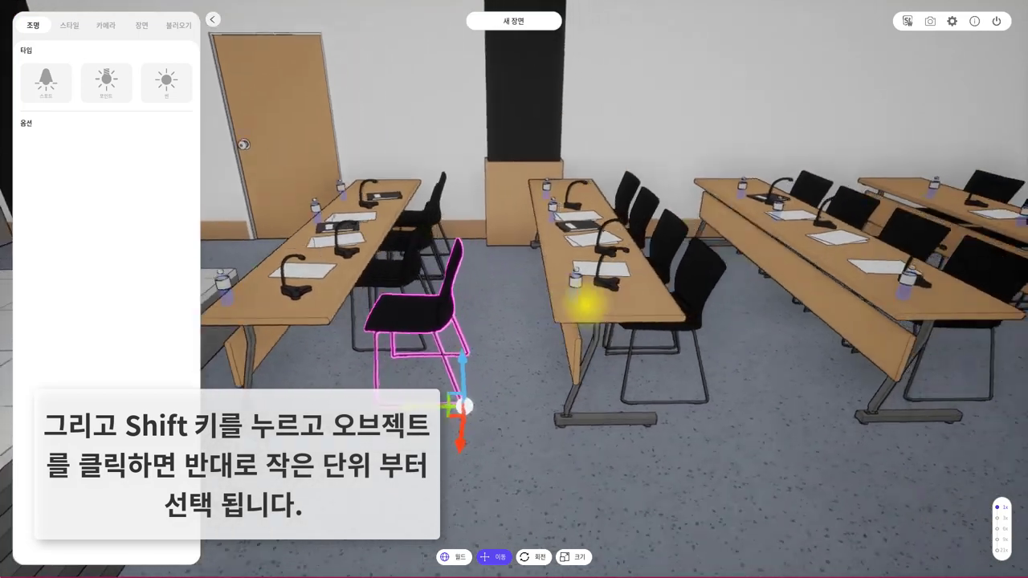
# Step: Shift a middle-desk chair slightly right and slide its microphone toward the desk's front edge
pyautogui.keyDown('shift'); pyautogui.click(608, 327); pyautogui.keyUp('shift')
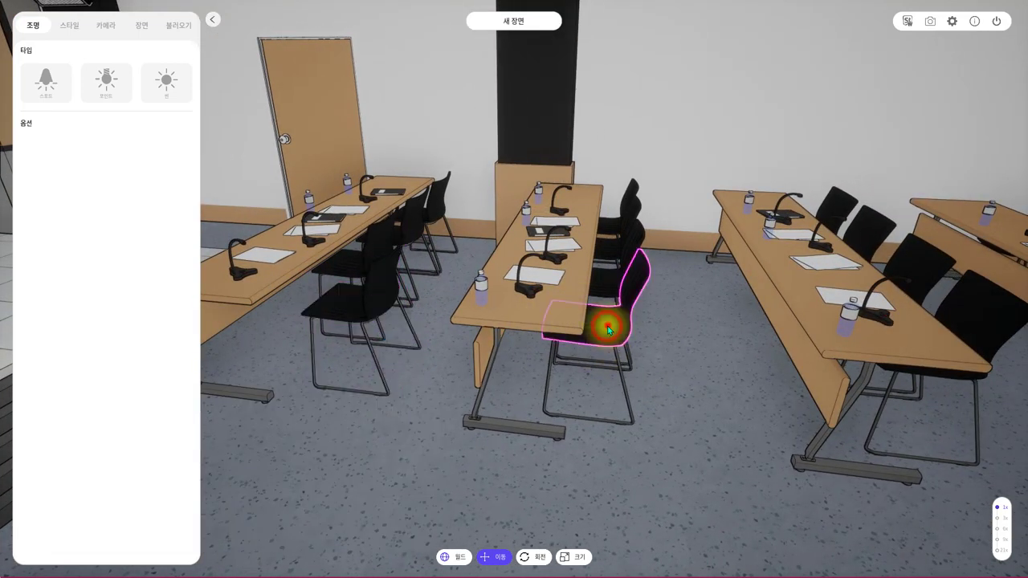
pyautogui.moveTo(619, 412); pyautogui.dragTo(650, 417)
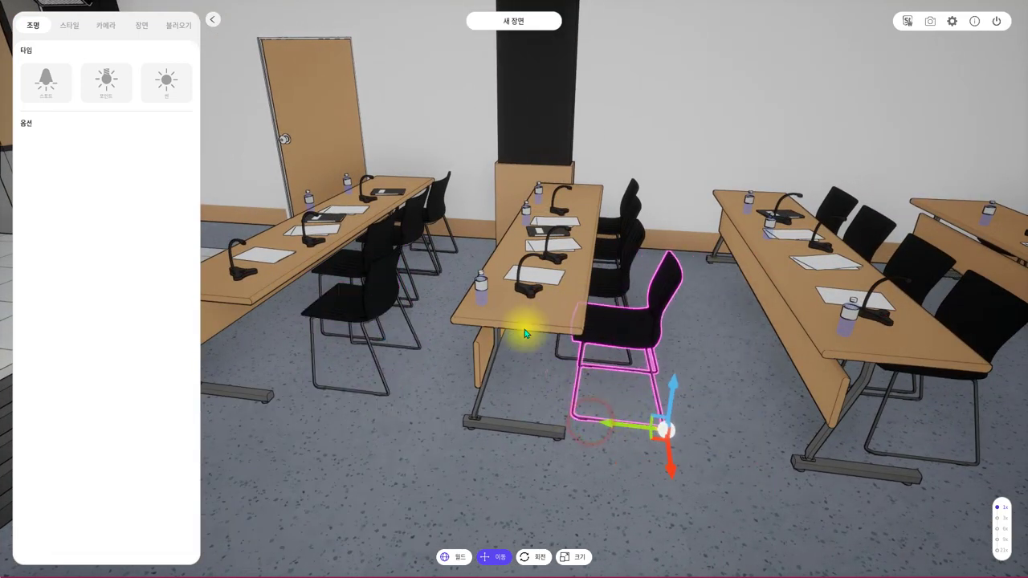
pyautogui.click(539, 278)
pyautogui.moveTo(528, 295); pyautogui.dragTo(498, 415)
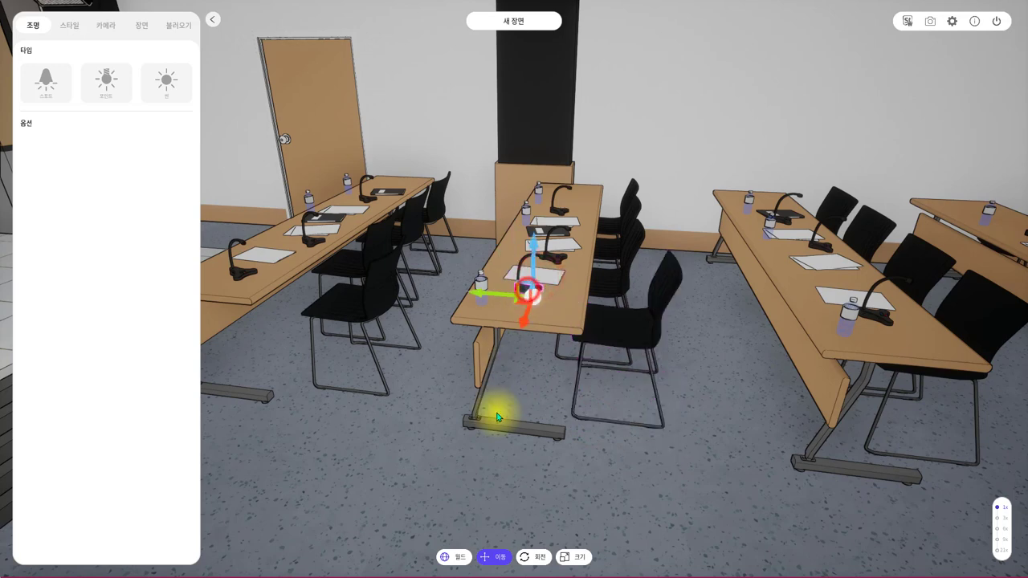
pyautogui.click(496, 428)
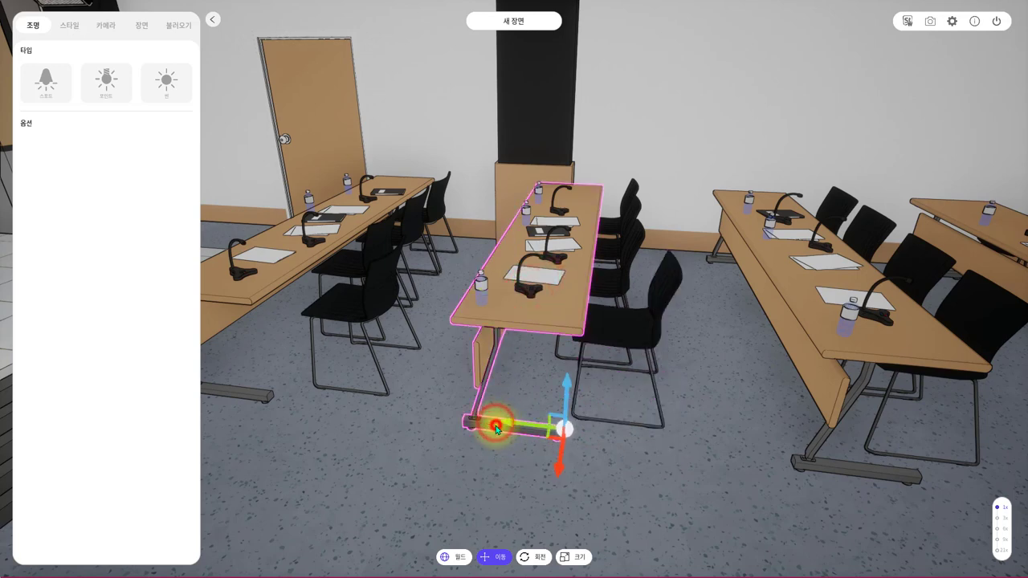
pyautogui.moveTo(520, 426)
pyautogui.mouseDown()
pyautogui.moveTo(602, 425)
pyautogui.moveTo(523, 425)
pyautogui.mouseUp()
# Step: Turn the view toward the front stage and inspect the camera dolly and red stools
pyautogui.moveTo(654, 335); pyautogui.dragTo(655, 329, button='right')
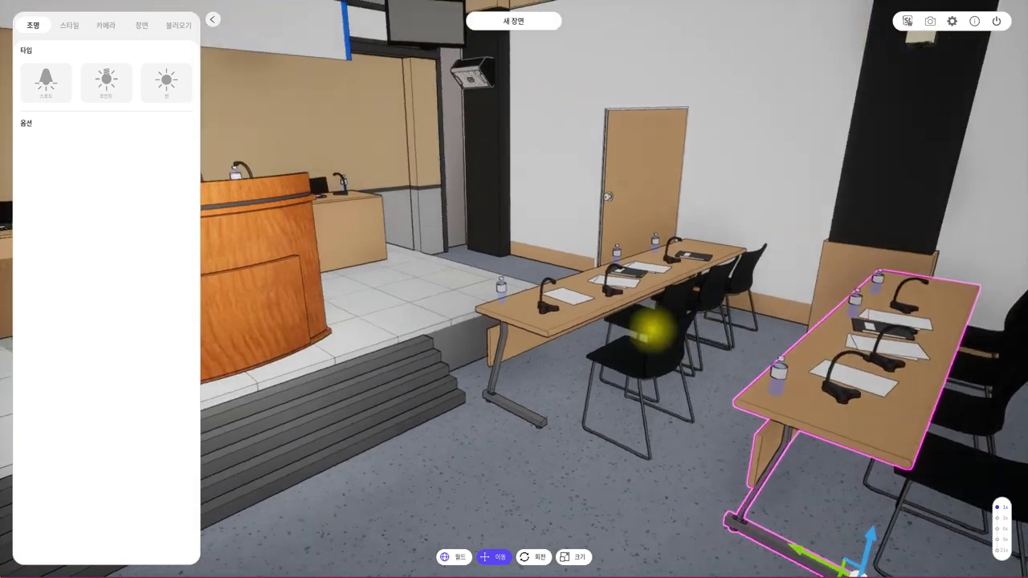
pyautogui.scroll(-3, 655, 330)
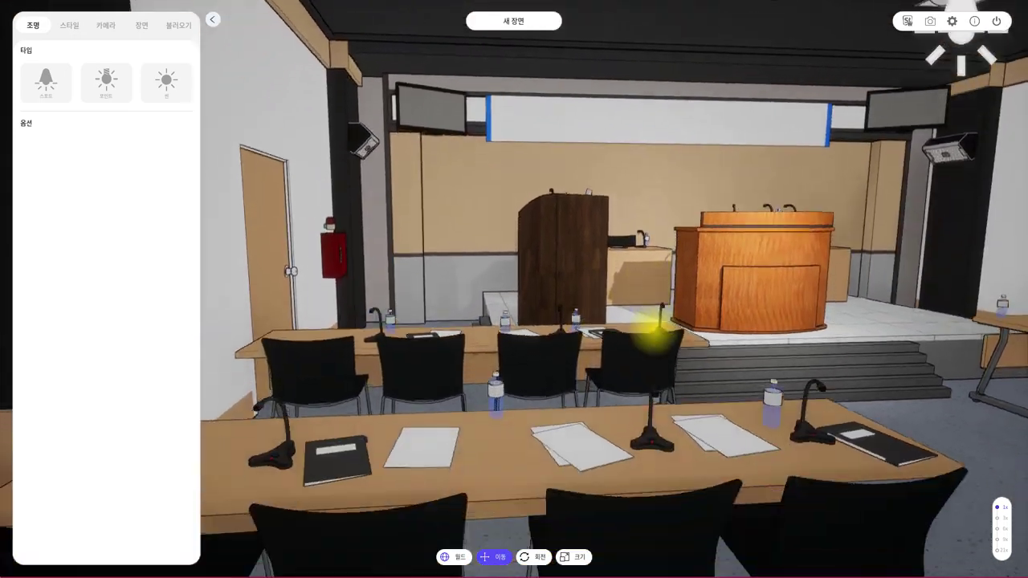
pyautogui.scroll(-3, 658, 330)
pyautogui.scroll(-3, 666, 330)
pyautogui.scroll(-2, 674, 332)
pyautogui.click(769, 291)
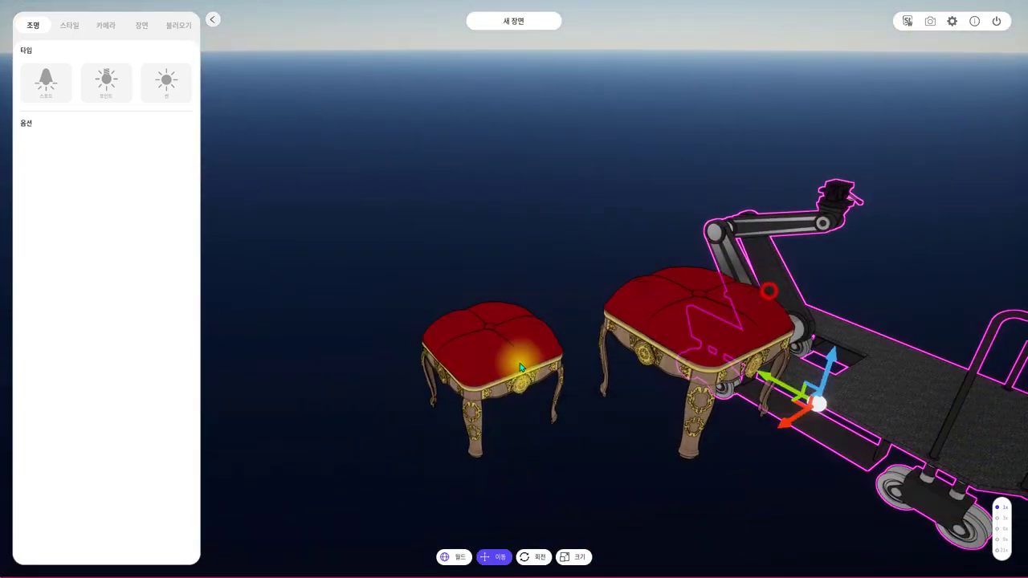
pyautogui.click(520, 362)
pyautogui.click(737, 304)
pyautogui.click(772, 231)
pyautogui.moveTo(739, 313); pyautogui.dragTo(747, 301, button='right')
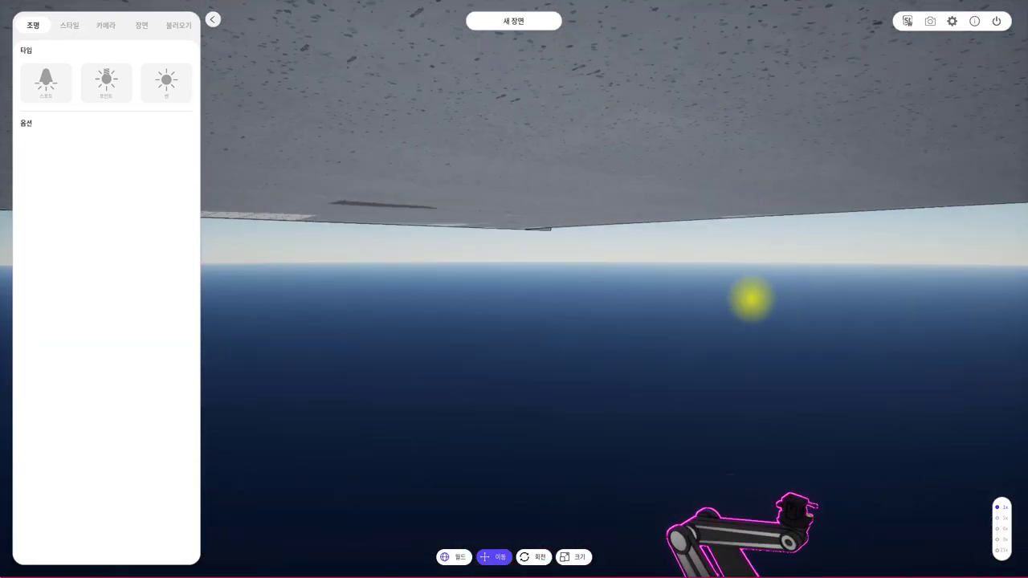
pyautogui.scroll(5, 747, 301)
pyautogui.scroll(3, 750, 298)
pyautogui.scroll(-1, 751, 299)
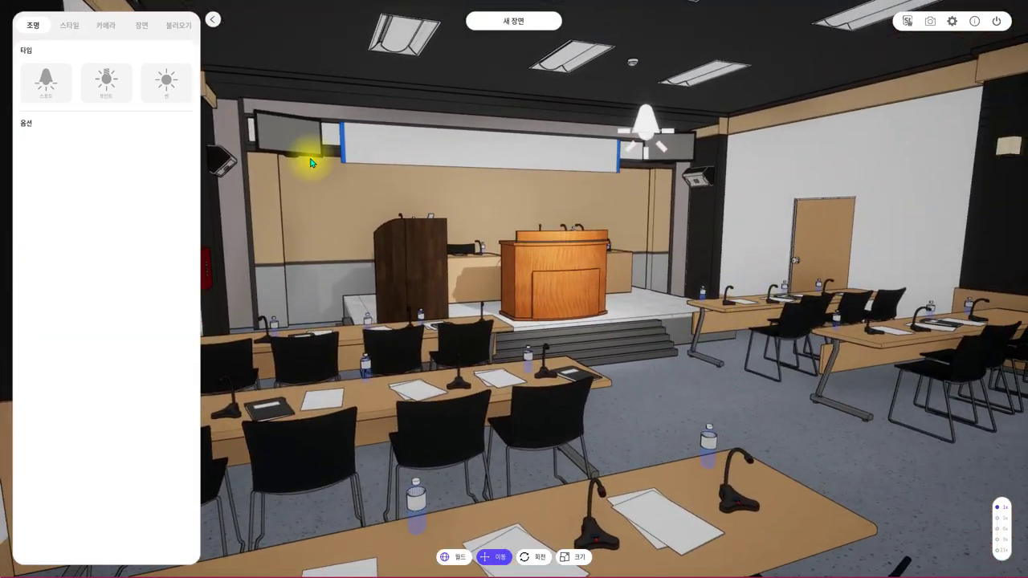
# Step: Save the current scene as 1234 in the 장면 list, then select test01
pyautogui.click(142, 25)
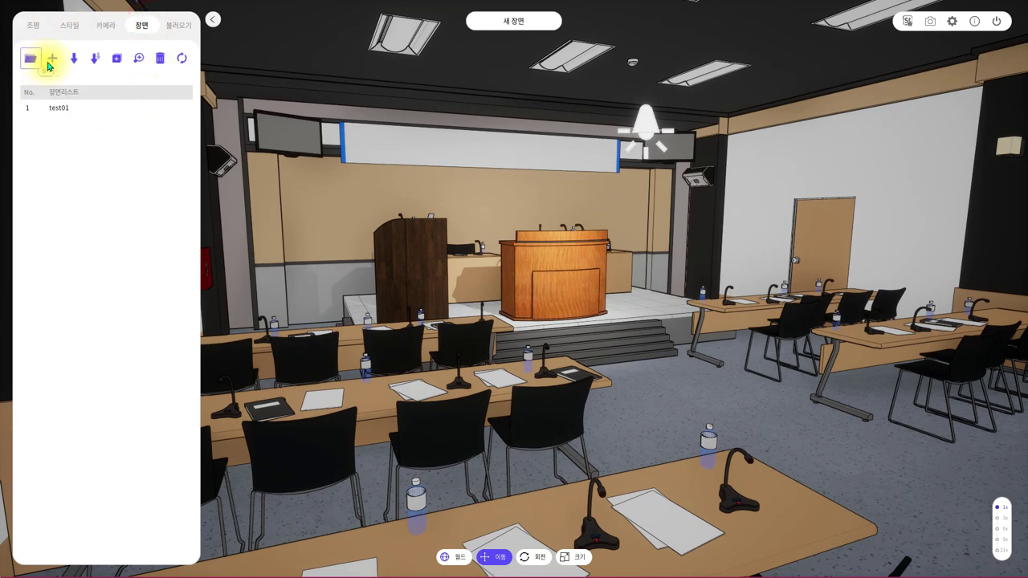
pyautogui.click(77, 63)
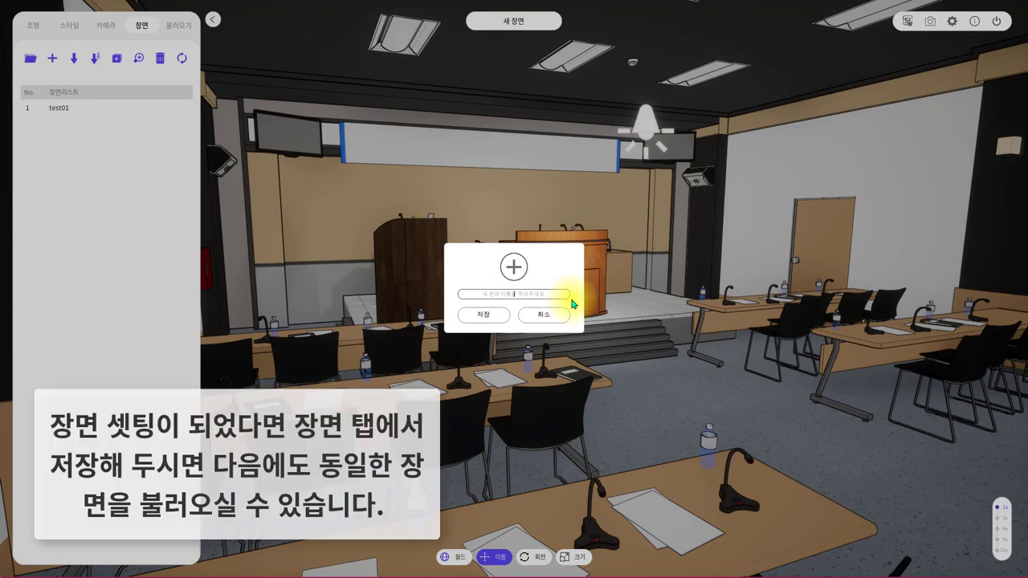
pyautogui.write('1234')
pyautogui.press('Return')
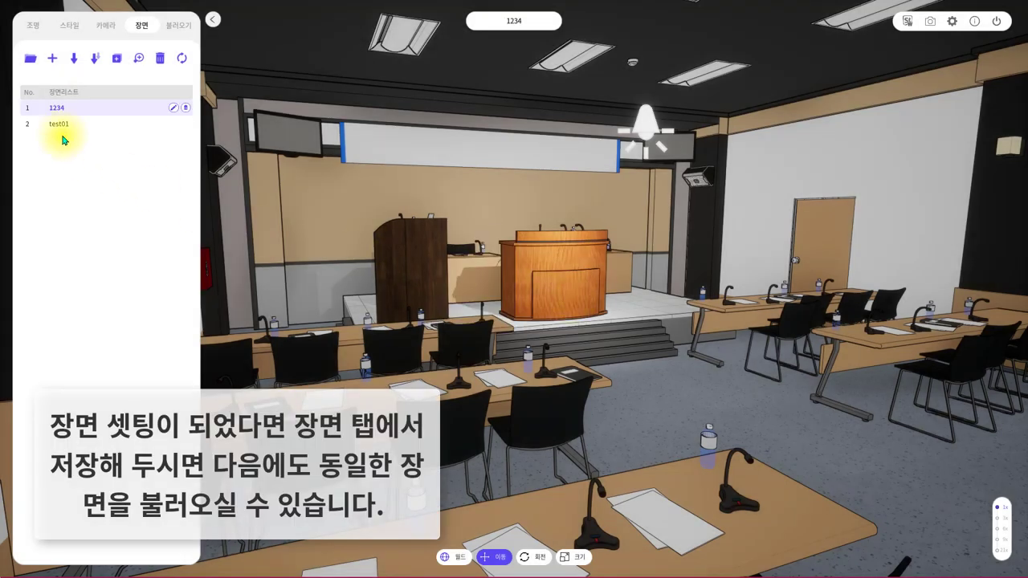
pyautogui.click(55, 128)
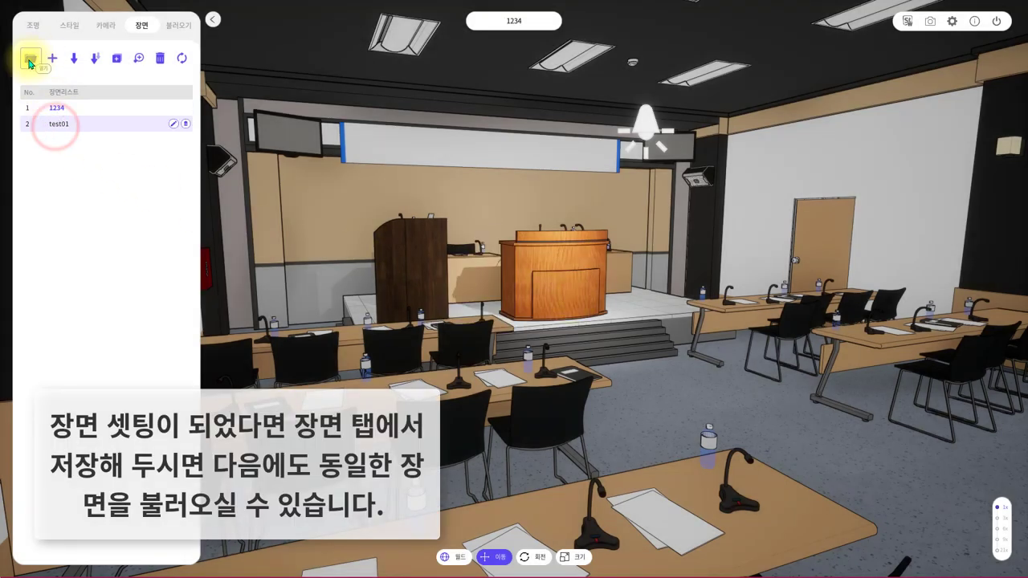
# Step: Open test01's empty ocean scene, then reload scene 1234 to restore the arranged press-conference room
pyautogui.click(28, 61)
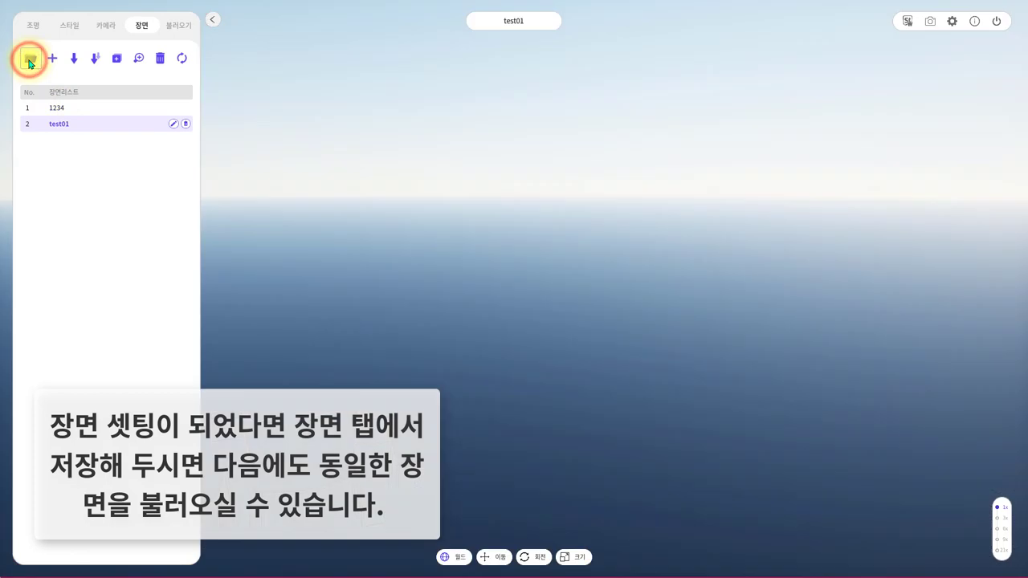
pyautogui.click(53, 109)
pyautogui.click(31, 61)
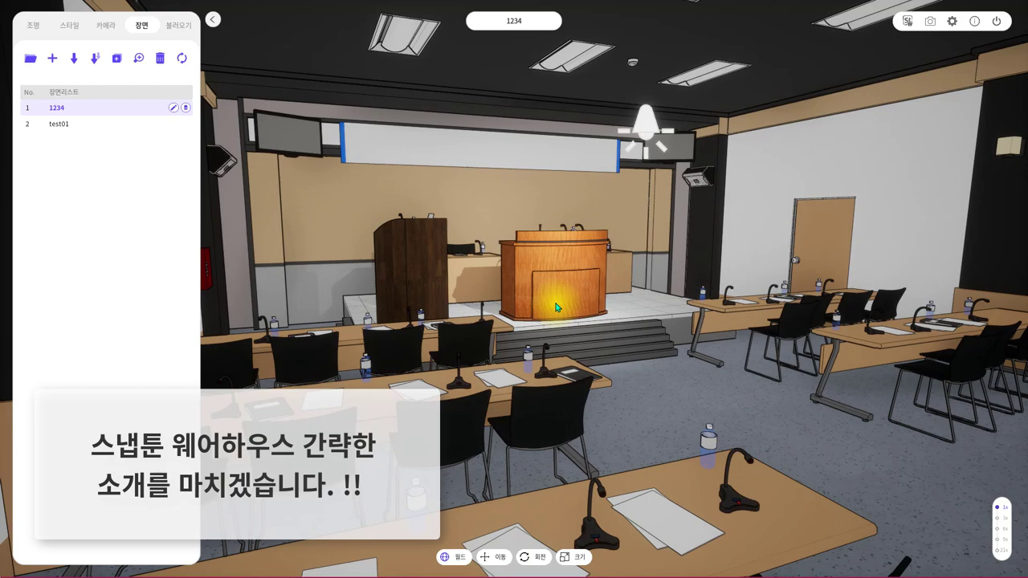
pyautogui.moveTo(555, 307); pyautogui.dragTo(657, 248)
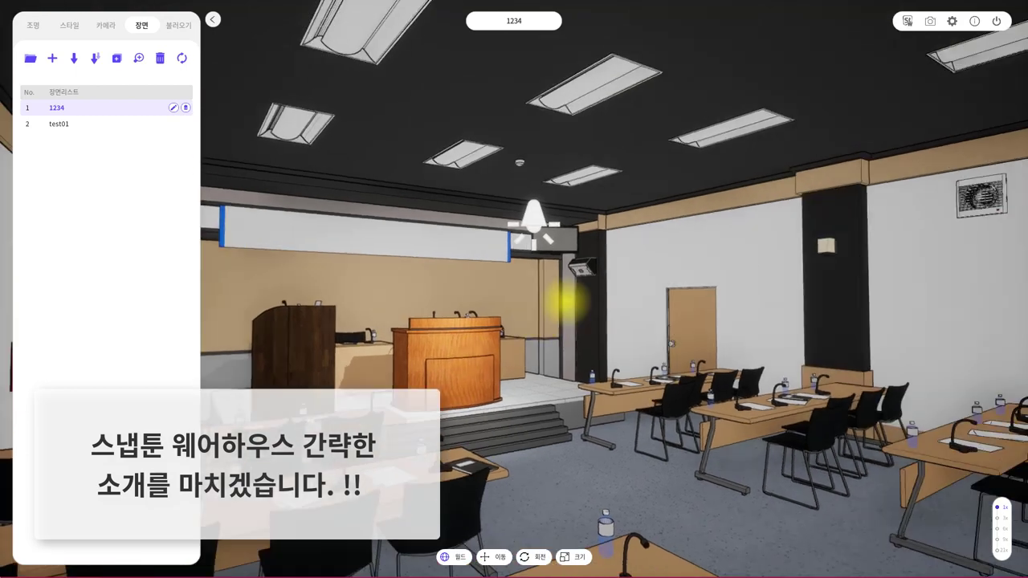